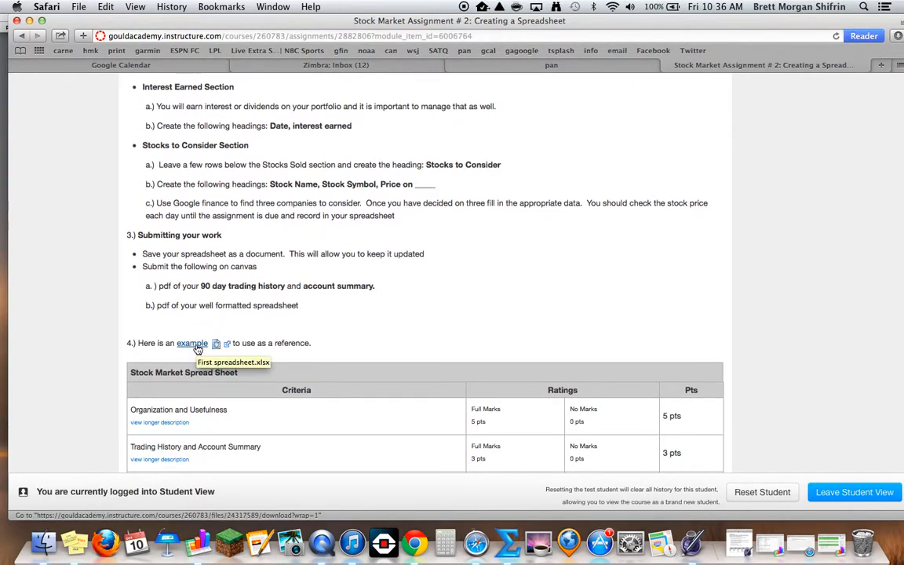
# - Open the example spreadsheet linked in the assignment and go back to the assignment's process instructions
pyautogui.click(197, 348)
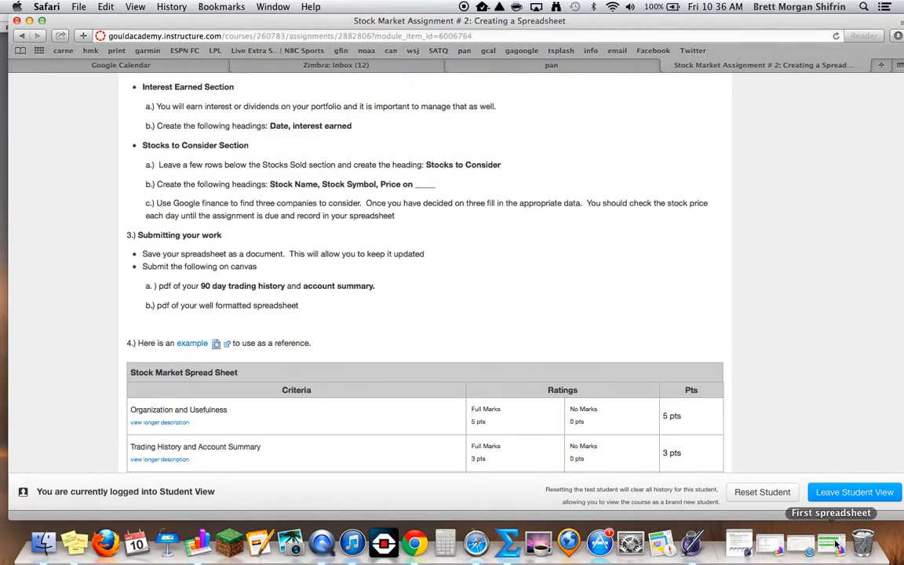
pyautogui.scroll(6, 626, 212)
pyautogui.scroll(2, 625, 212)
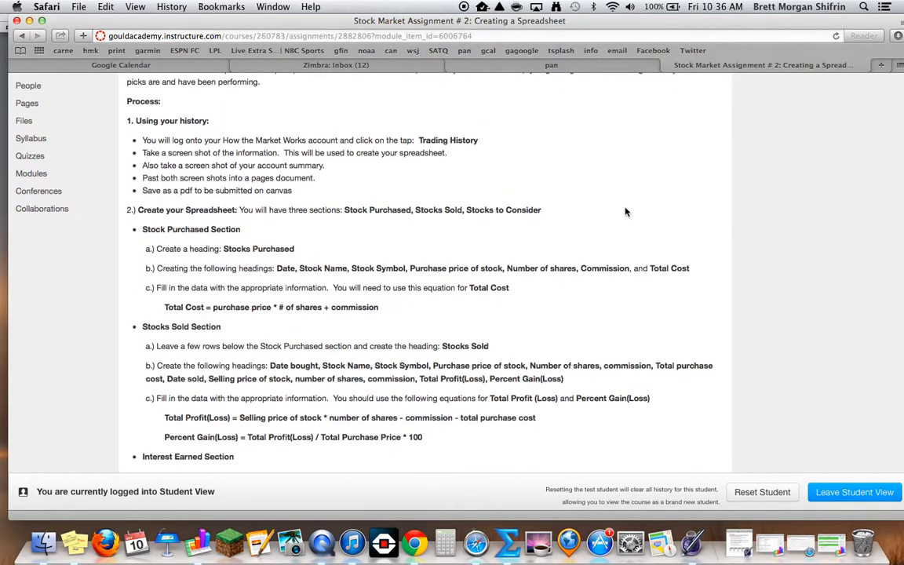
# - Open the HowTheMarketWorks virtual trading account in a new browser tab and display its trading history
pyautogui.click(880, 67)
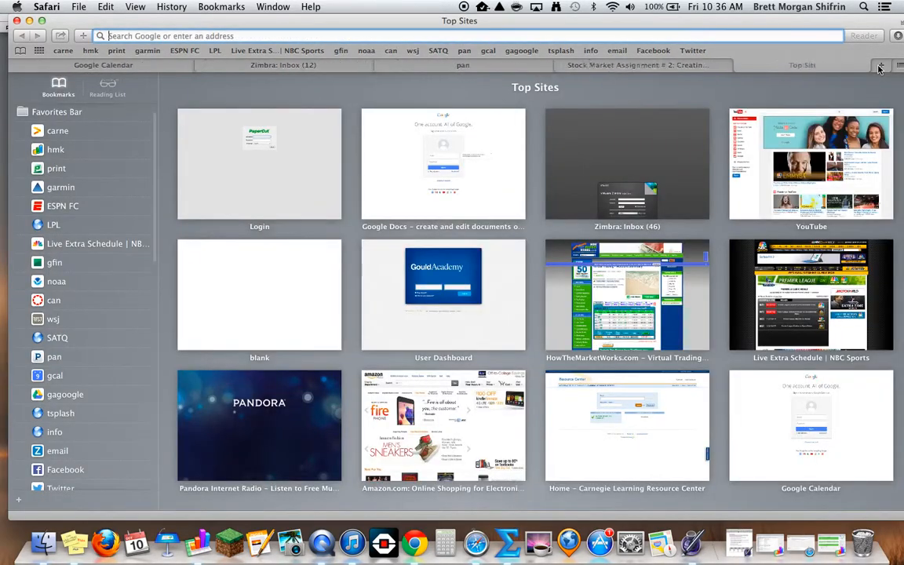
pyautogui.click(616, 298)
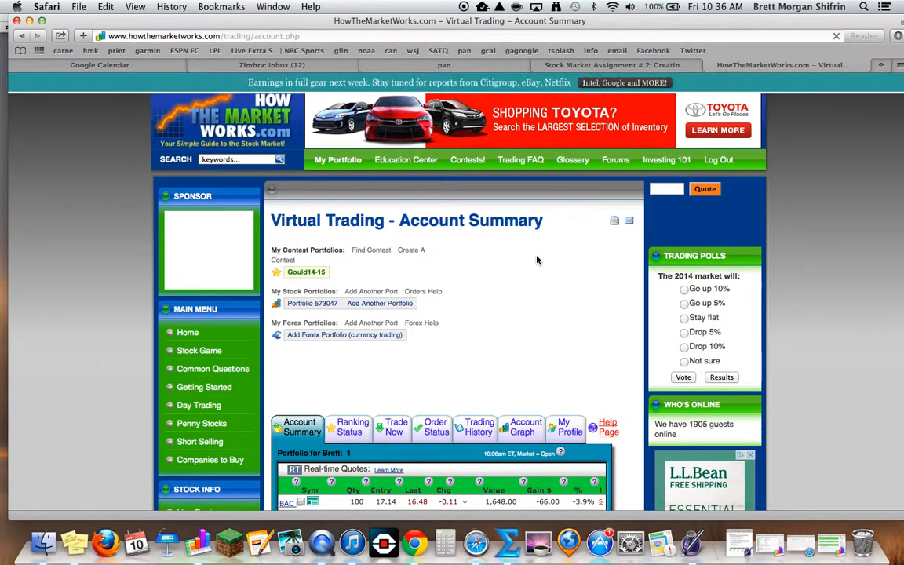
pyautogui.scroll(-5, 538, 259)
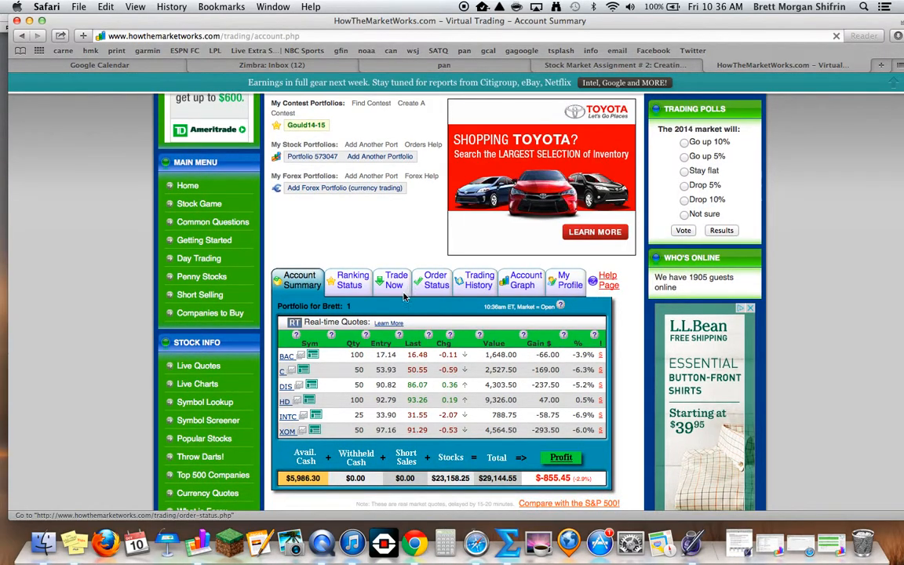
pyautogui.click(466, 281)
pyautogui.scroll(-2, 473, 281)
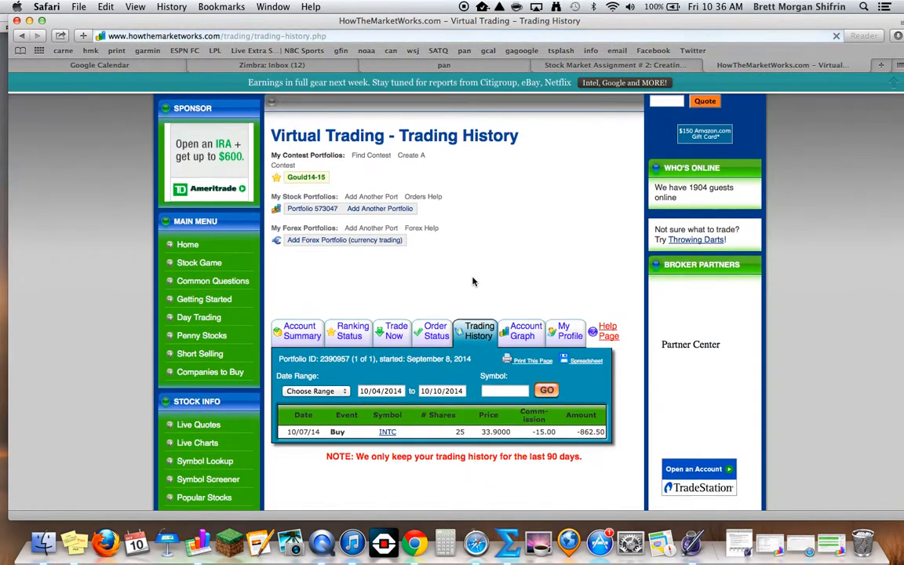
# - List the last 90 days of trading history and capture a screenshot of that section
pyautogui.click(345, 392)
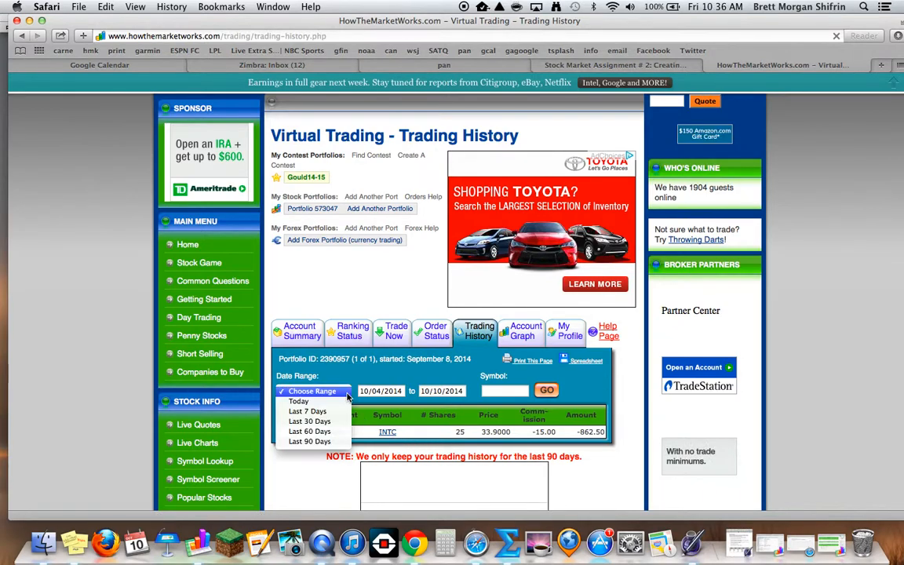
pyautogui.click(339, 441)
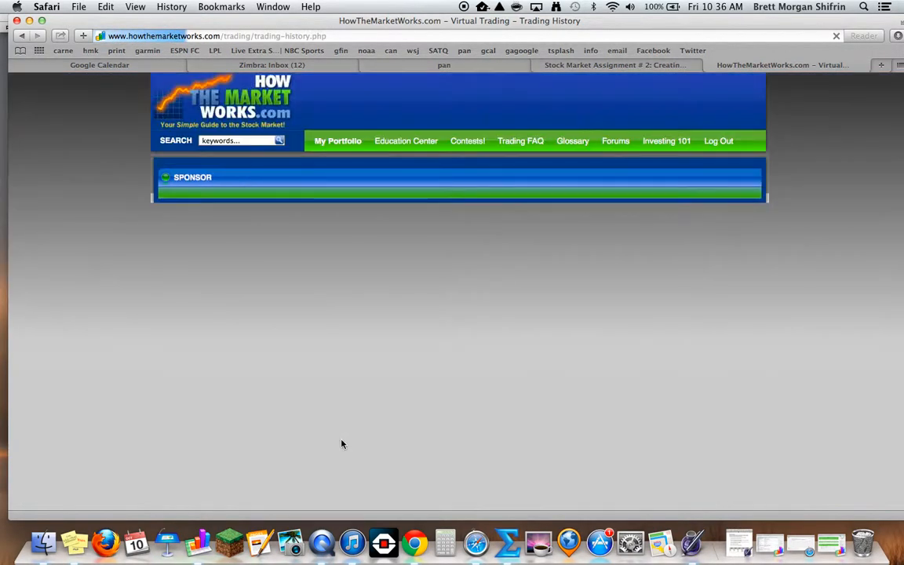
pyautogui.scroll(-5, 341, 444)
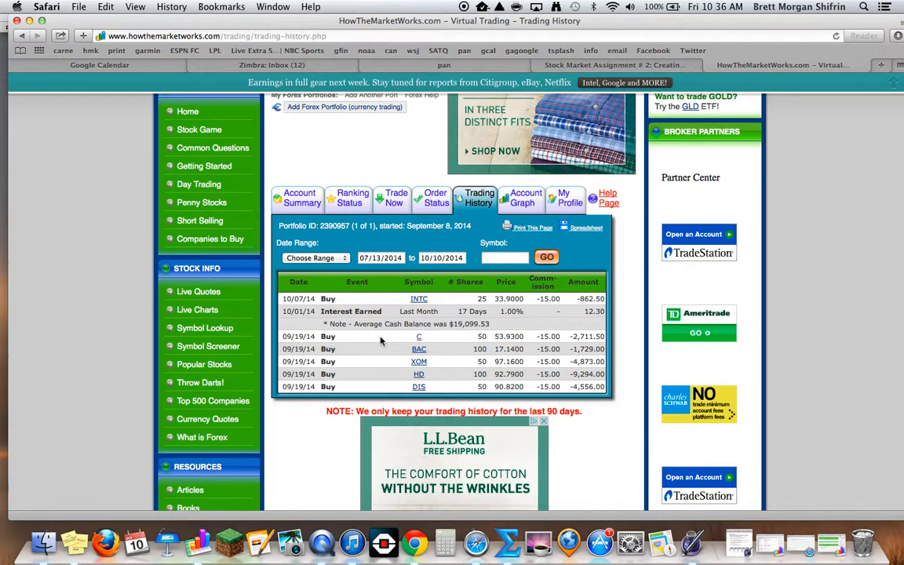
pyautogui.press('super+shift+4')
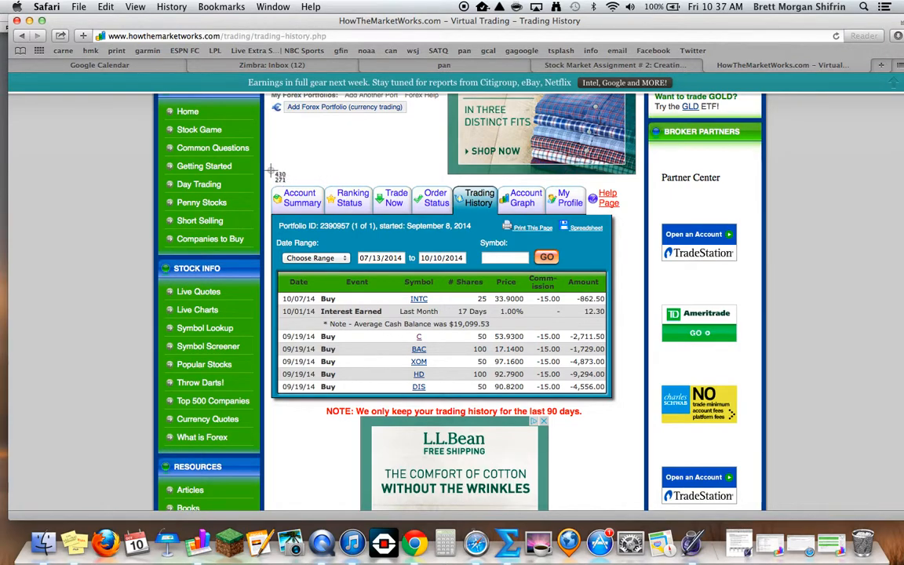
pyautogui.moveTo(270, 170); pyautogui.dragTo(619, 407)
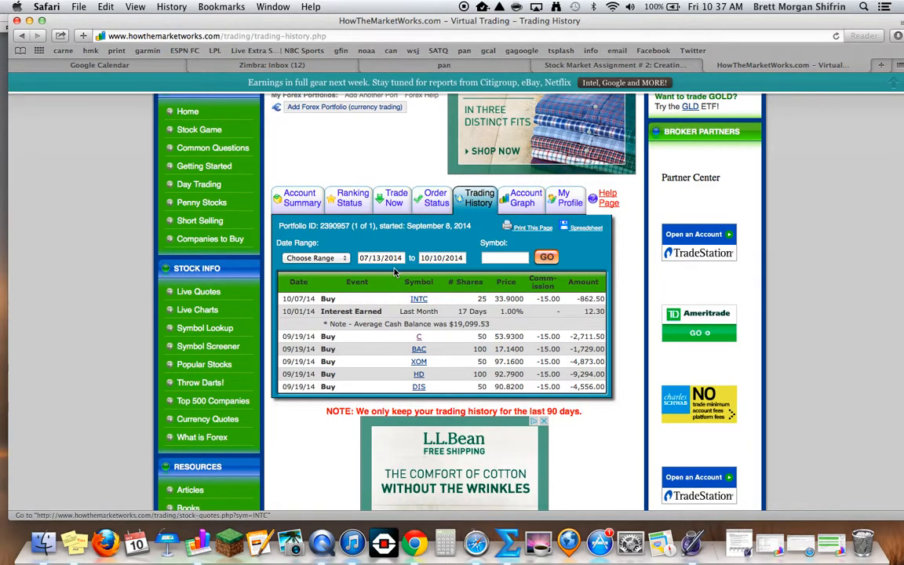
# - Display the account summary and capture a screenshot of its portfolio section
pyautogui.click(299, 200)
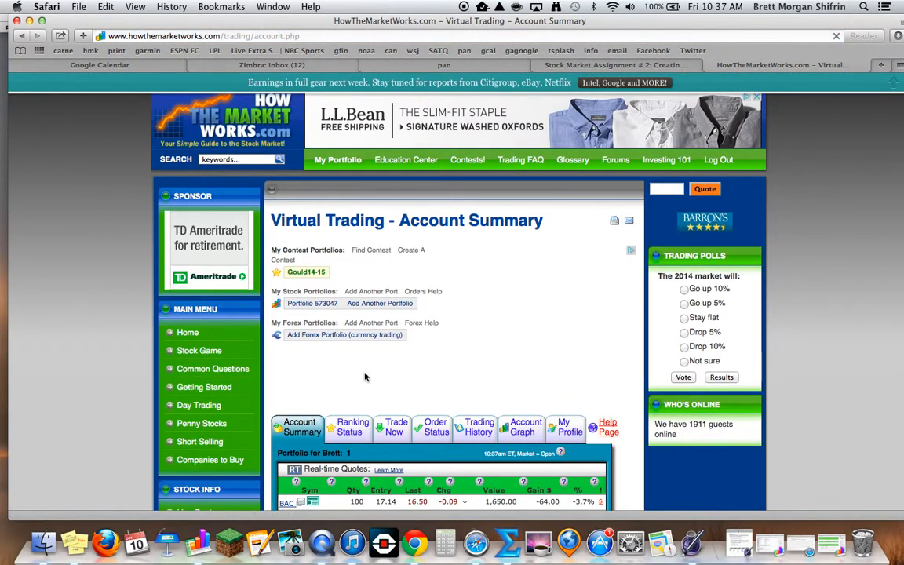
pyautogui.scroll(-5, 379, 366)
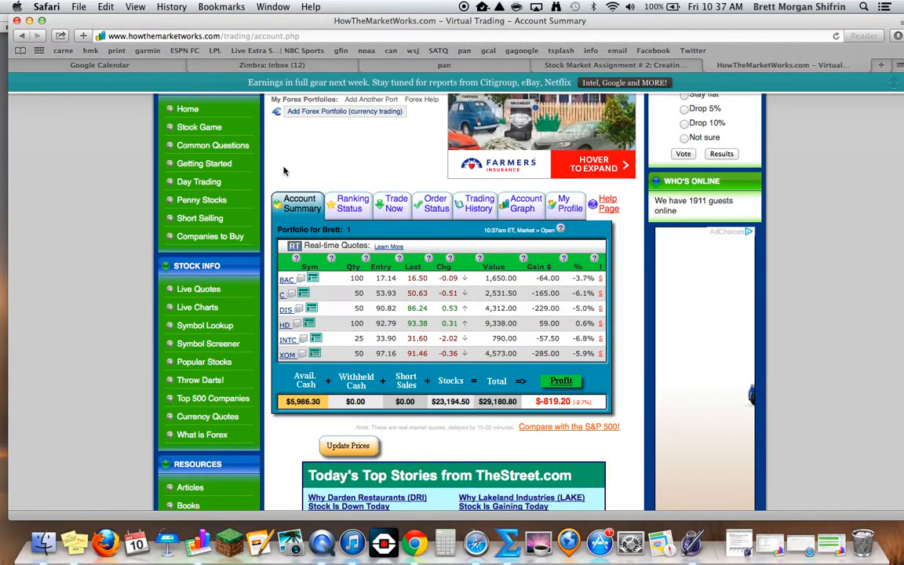
pyautogui.press('super+shift+4')
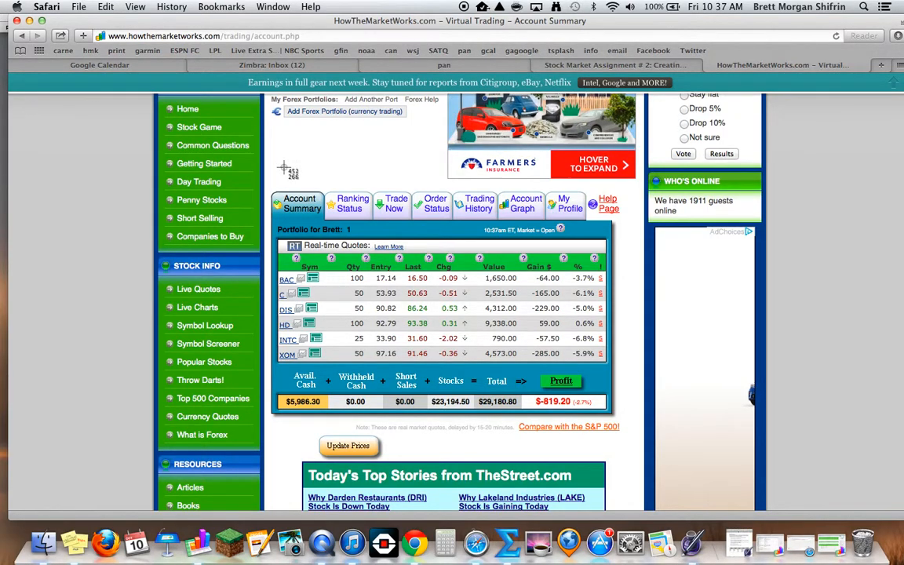
pyautogui.moveTo(269, 174); pyautogui.dragTo(618, 423)
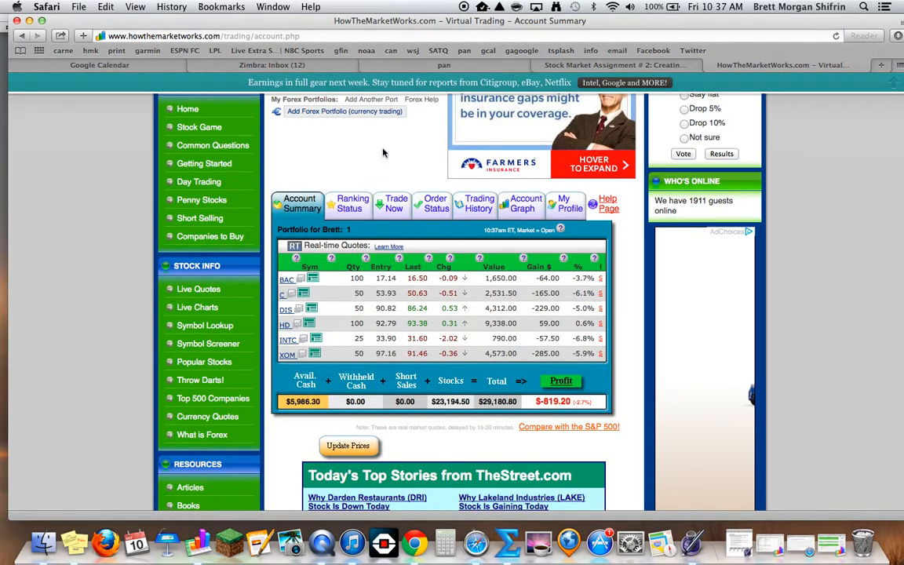
# - Check the assignment's screenshot instructions and create a blank document in Pages
pyautogui.click(569, 61)
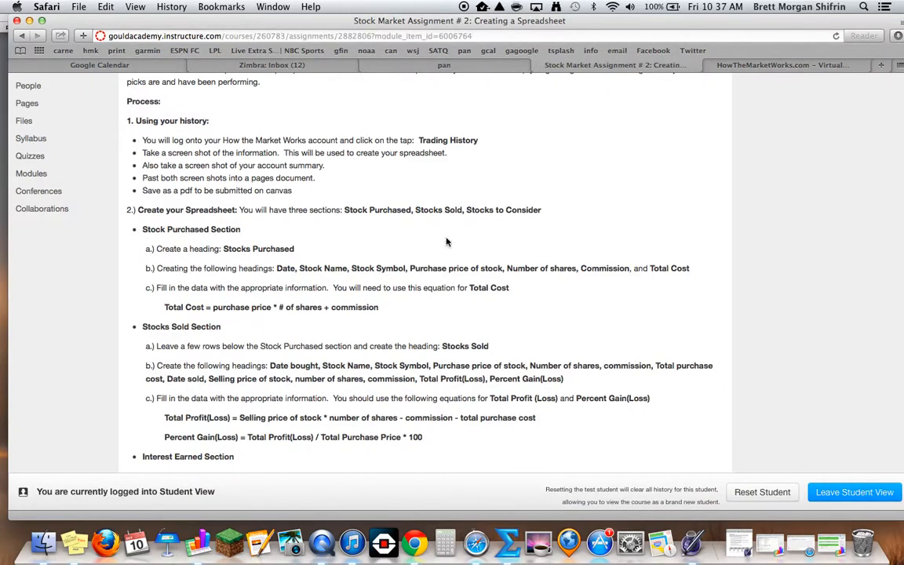
pyautogui.scroll(5, 438, 321)
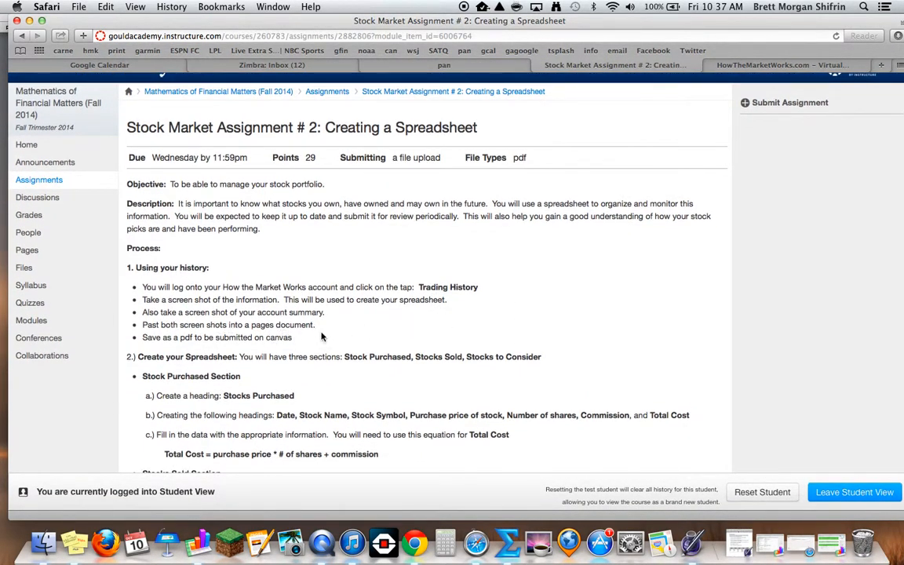
pyautogui.click(259, 550)
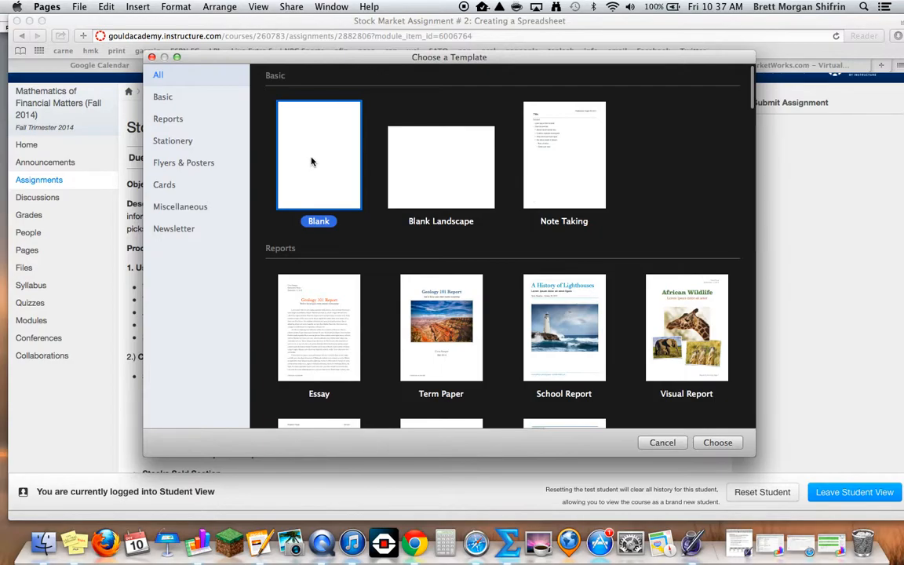
pyautogui.doubleClick(310, 162)
# - Minimize the browser and reposition the blank document so the screenshot files on the desktop are accessible
pyautogui.moveTo(540, 24); pyautogui.dragTo(403, 32)
pyautogui.moveTo(719, 20); pyautogui.dragTo(731, 79)
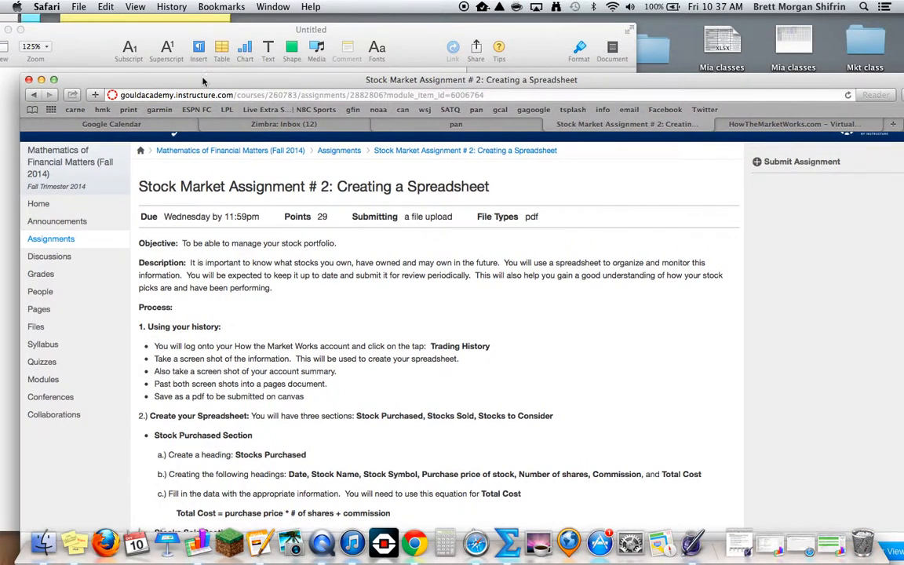
pyautogui.click(42, 80)
pyautogui.moveTo(412, 26); pyautogui.dragTo(357, 12)
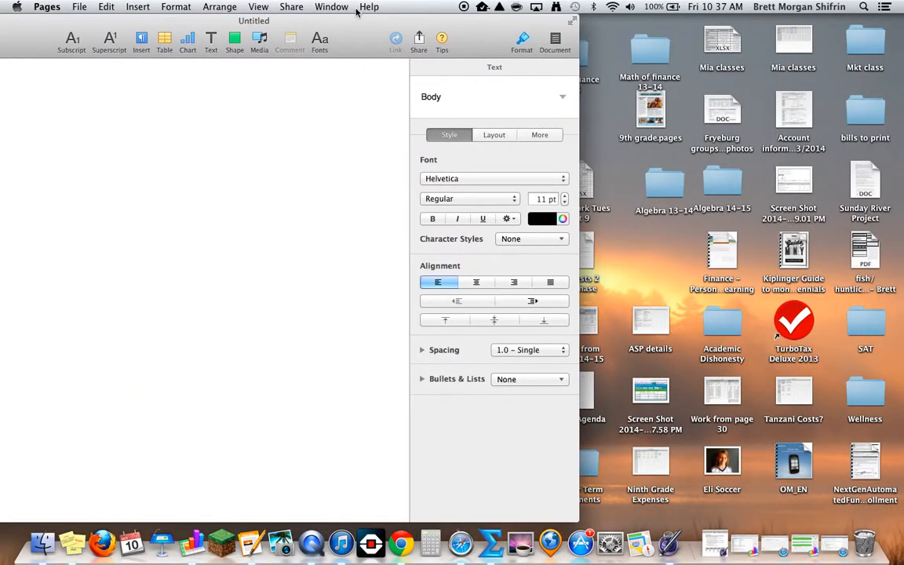
pyautogui.click(657, 390)
pyautogui.moveTo(657, 390); pyautogui.dragTo(135, 166)
pyautogui.moveTo(355, 39); pyautogui.dragTo(450, 39)
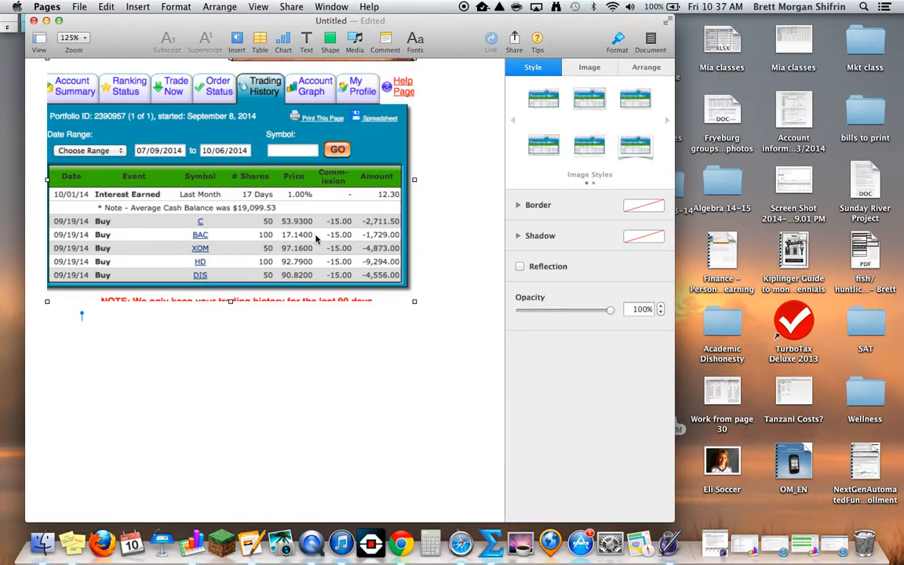
pyautogui.press('BackSpace')
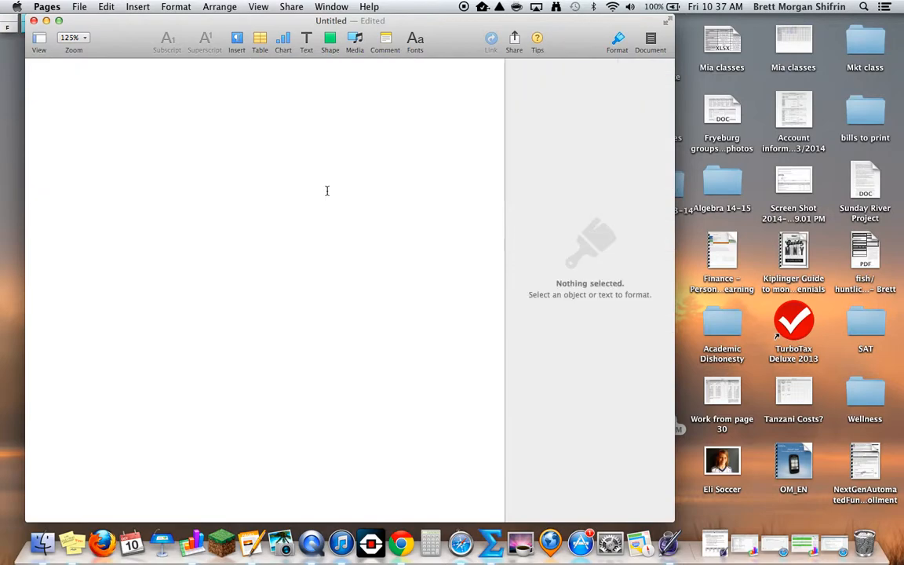
# - Move the outdated 7.58 PM trading history screenshot from the desktop to the Trash
pyautogui.moveTo(589, 44); pyautogui.dragTo(448, 43)
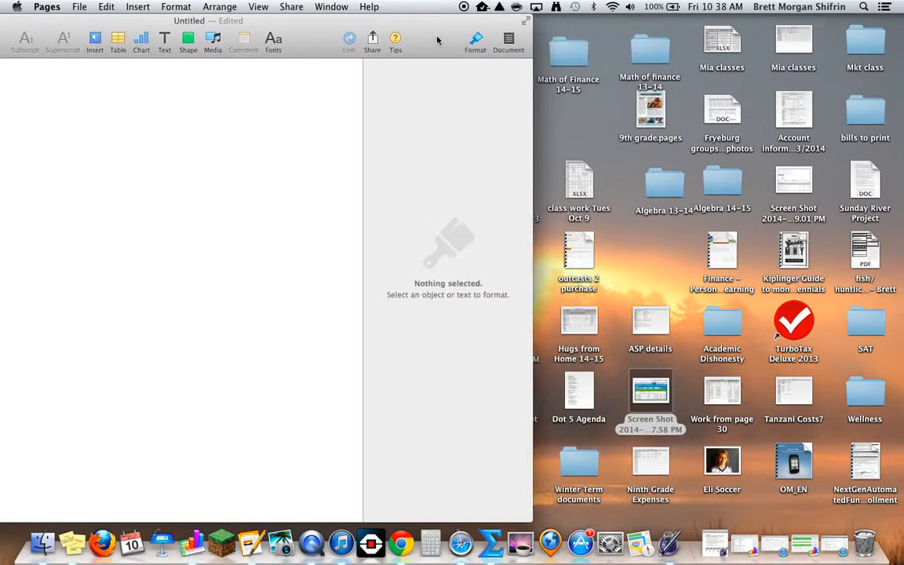
pyautogui.moveTo(662, 406); pyautogui.dragTo(863, 543)
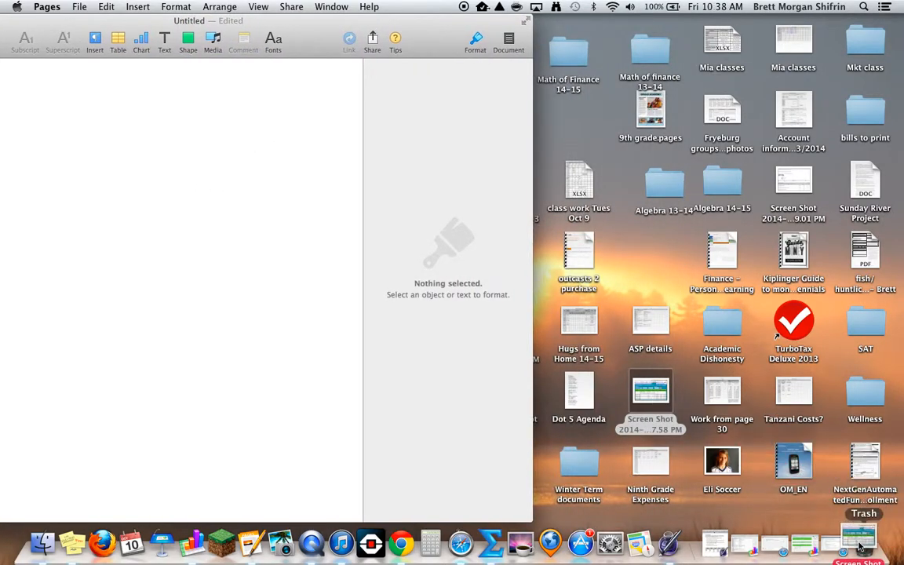
# - Insert the new account summary and trading history screenshots from the desktop into the document
pyautogui.moveTo(423, 33); pyautogui.dragTo(383, 111)
pyautogui.moveTo(436, 40); pyautogui.dragTo(151, 224)
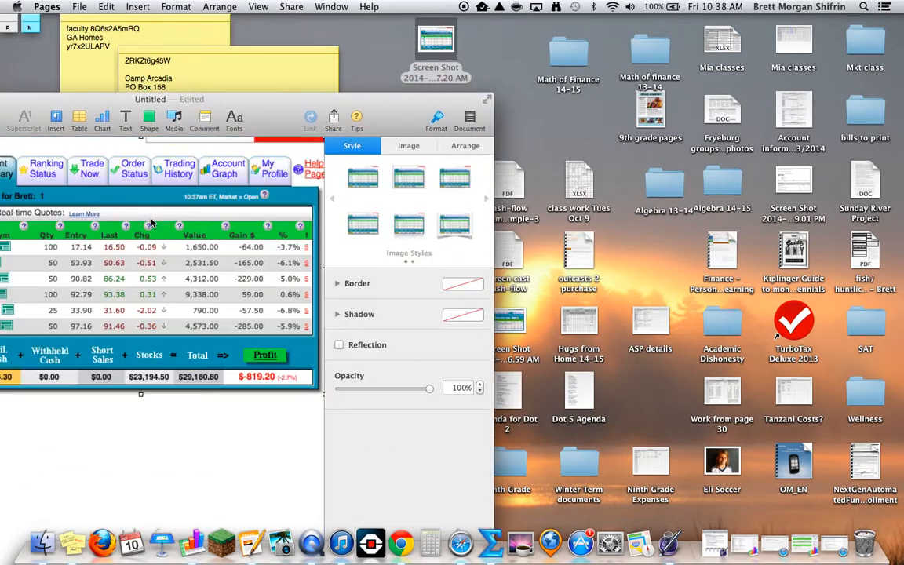
pyautogui.moveTo(508, 322); pyautogui.dragTo(118, 427)
pyautogui.moveTo(262, 110); pyautogui.dragTo(515, 32)
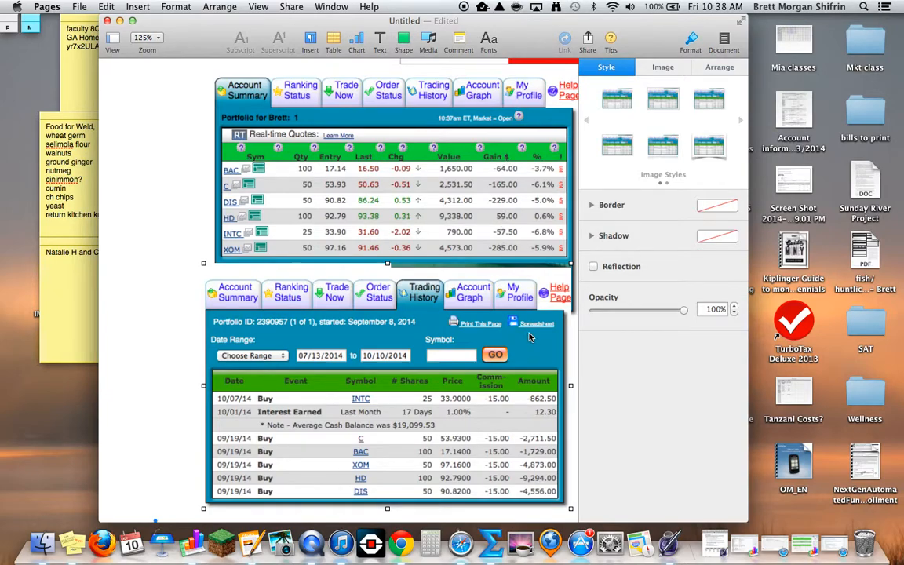
# - Shift the account summary image within the page and place the trading history image below it without overlap
pyautogui.scroll(-1, 536, 340)
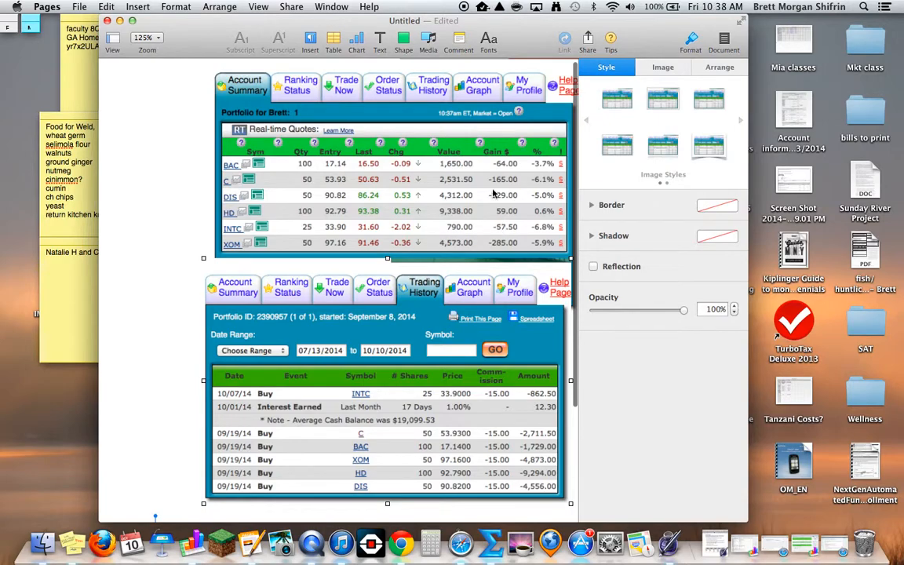
pyautogui.moveTo(464, 144); pyautogui.dragTo(416, 149)
pyautogui.moveTo(463, 372); pyautogui.dragTo(420, 441)
pyautogui.scroll(-2, 421, 441)
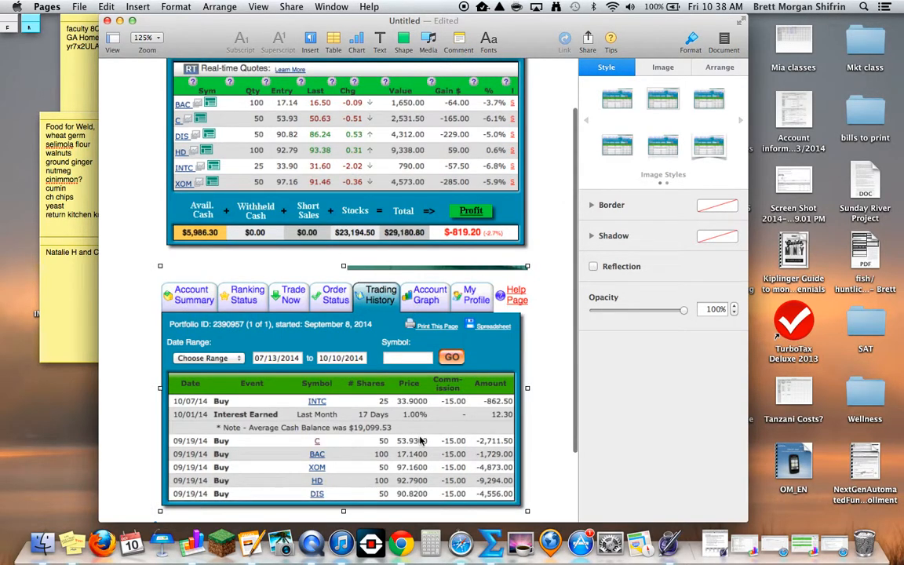
# - Bring up First spreadsheet in Numbers beside the screenshot document and show its Stock Purchased section
pyautogui.moveTo(540, 37); pyautogui.dragTo(403, 39)
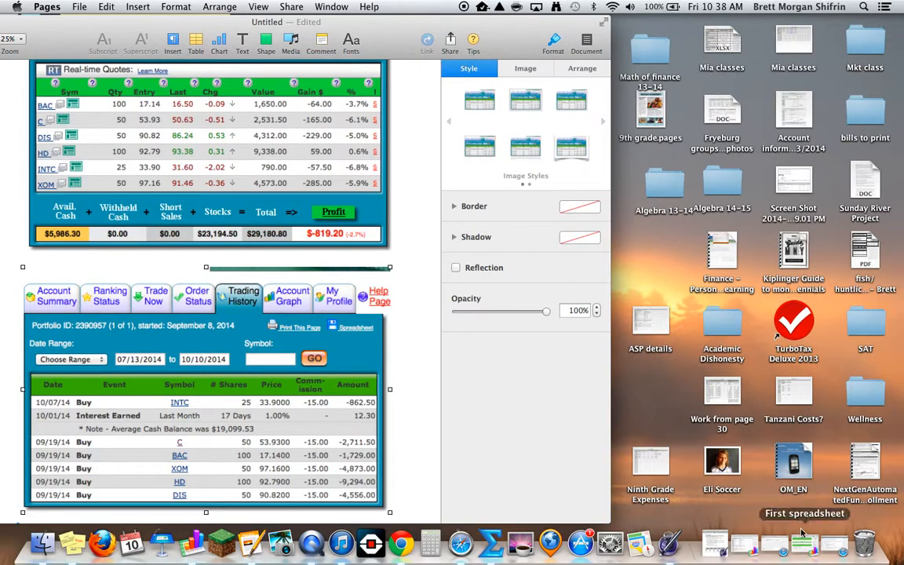
pyautogui.click(804, 542)
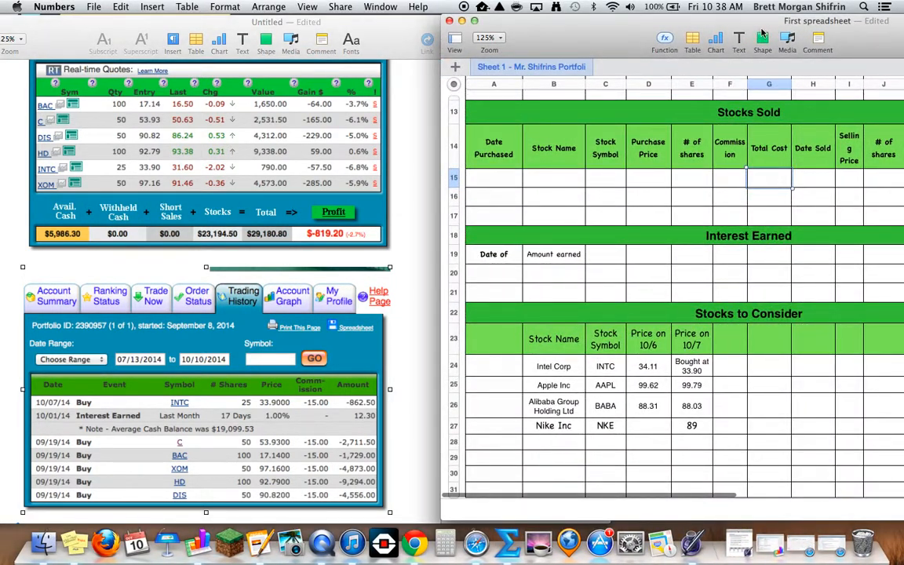
pyautogui.moveTo(768, 21); pyautogui.dragTo(651, 22)
pyautogui.scroll(3, 730, 249)
pyautogui.scroll(3, 729, 248)
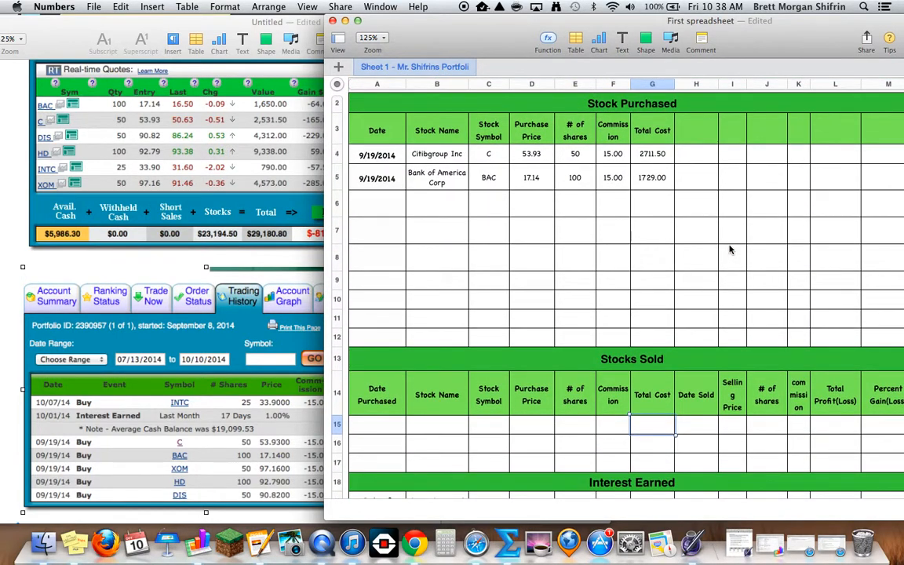
# - Change the stock name in cell B4 to Citi-group Inc
pyautogui.click(730, 249)
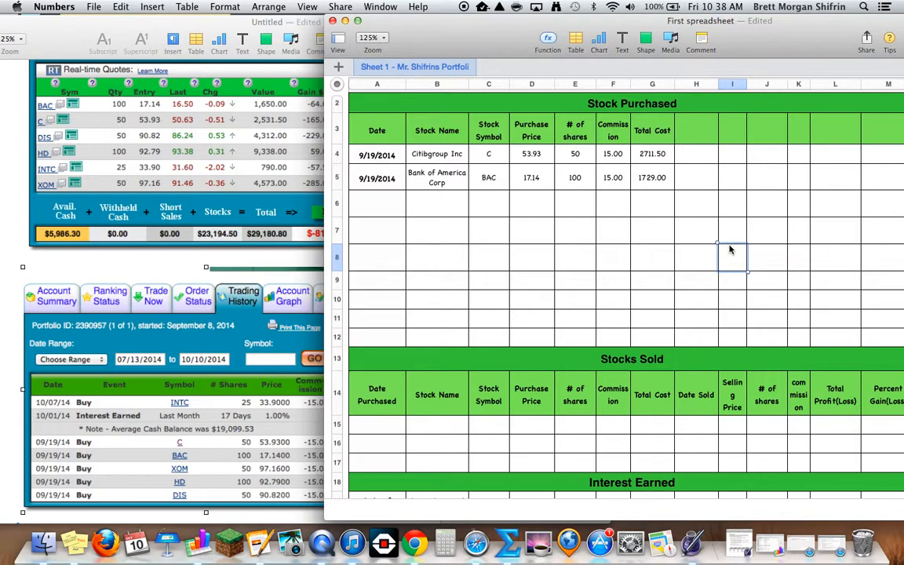
pyautogui.doubleClick(430, 157)
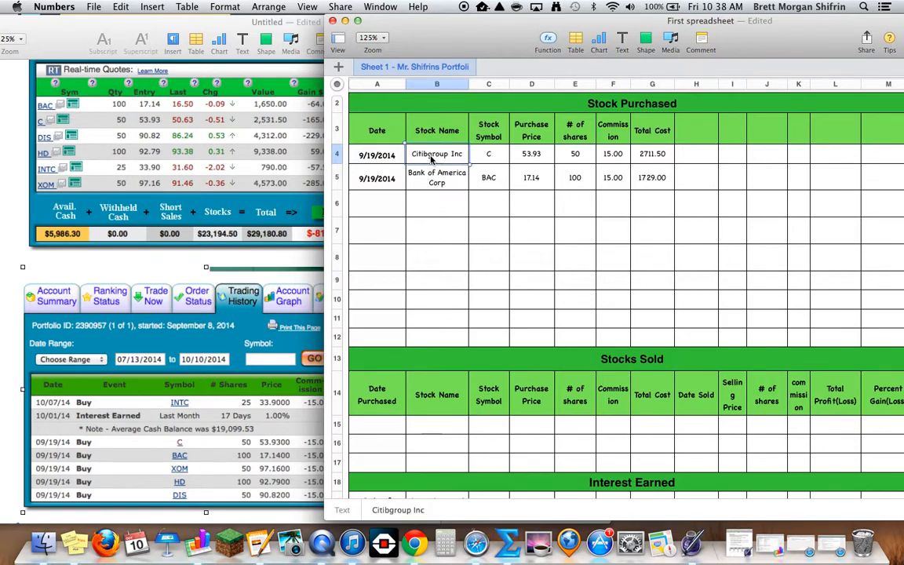
pyautogui.click(424, 153)
pyautogui.press('BackSpace')
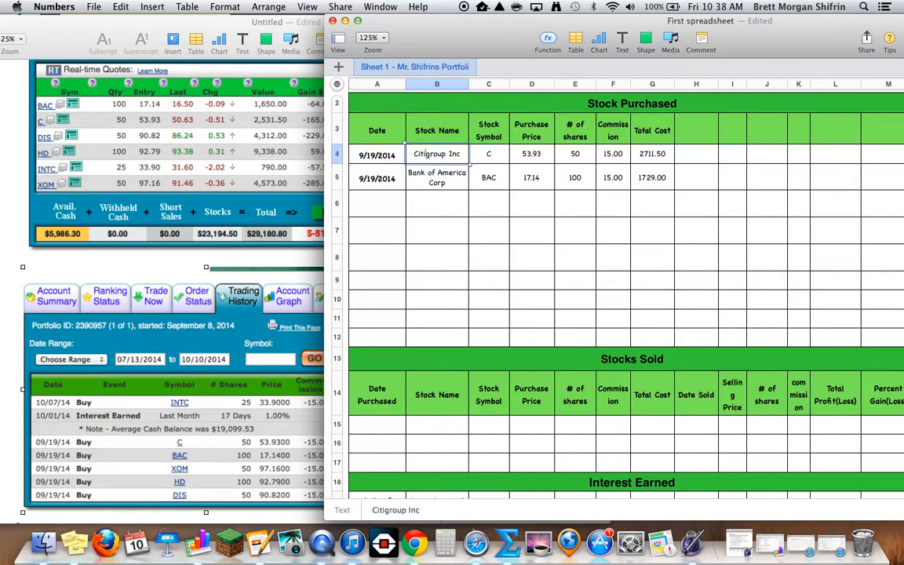
pyautogui.write('-')
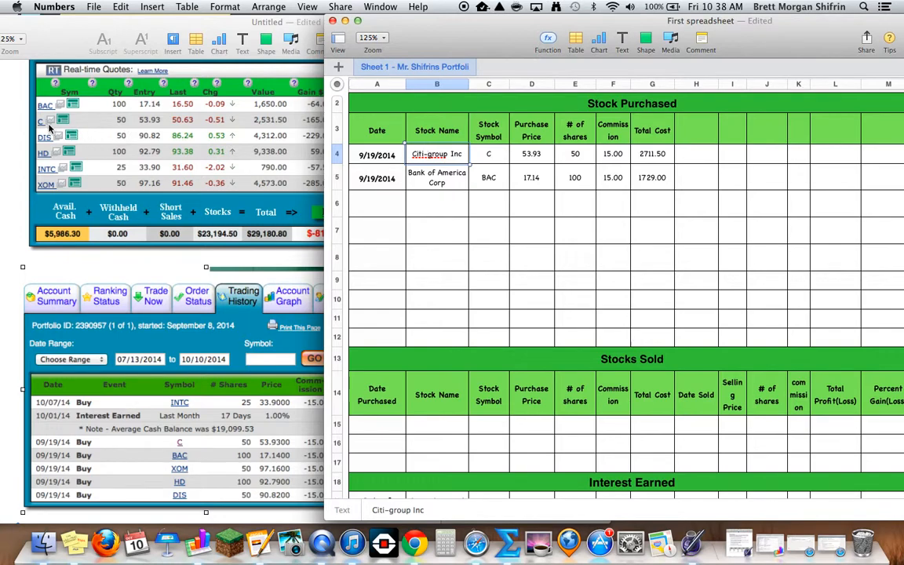
# - Switch to the screenshot document in Pages, hide its formatting sidebar, and return to the Numbers spreadsheet
pyautogui.click(151, 135)
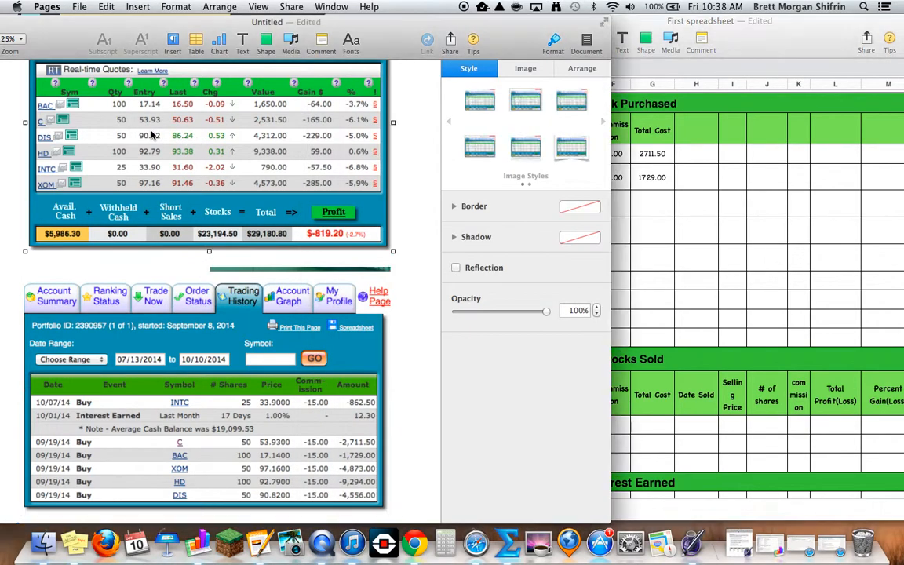
pyautogui.click(554, 41)
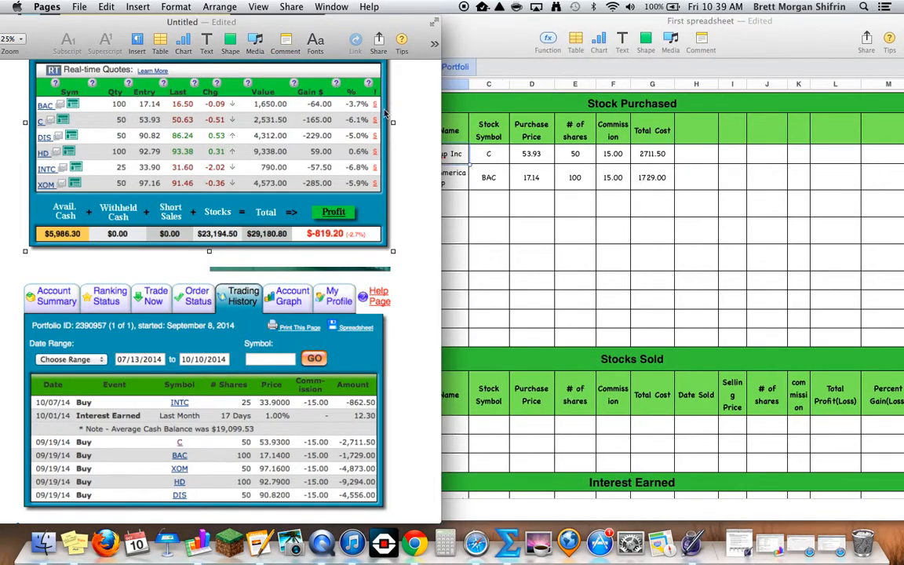
pyautogui.click(493, 157)
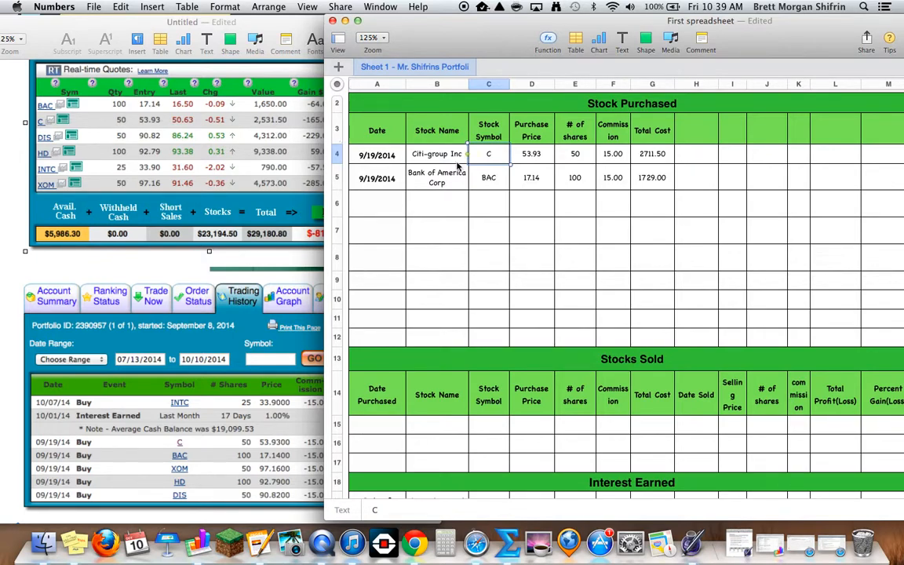
# - Inspect the Total Cost formulas in cells G4 and G5, closing each without changes
pyautogui.click(654, 157)
pyautogui.click(656, 159)
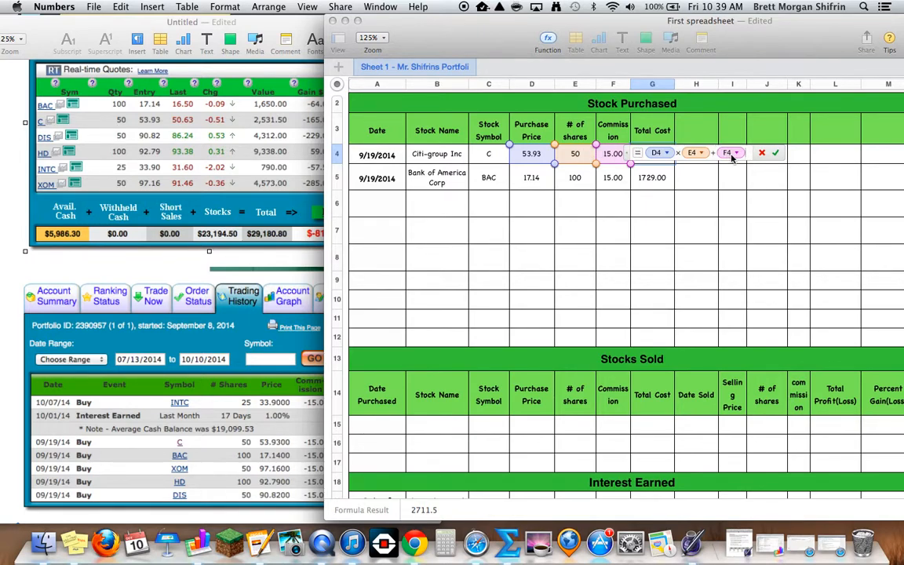
pyautogui.click(774, 153)
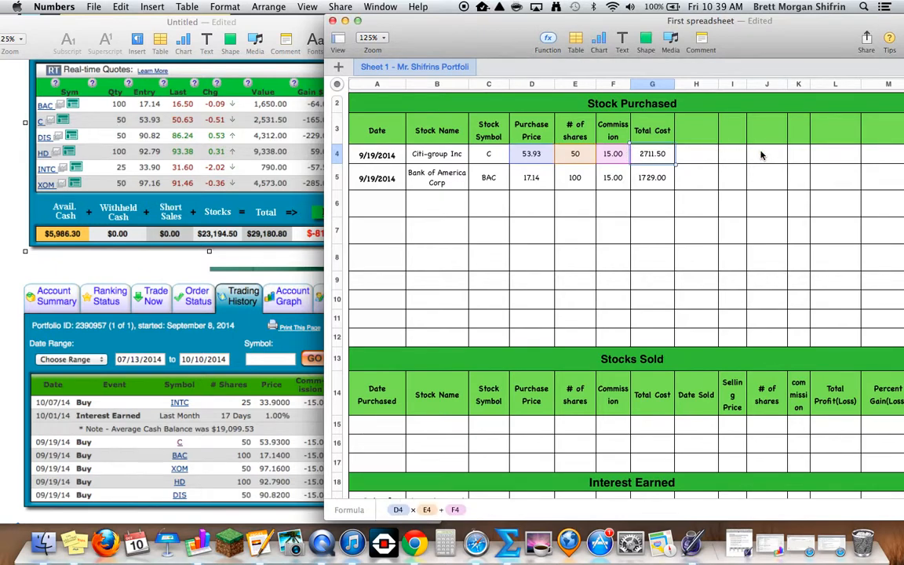
pyautogui.click(650, 179)
pyautogui.click(650, 179)
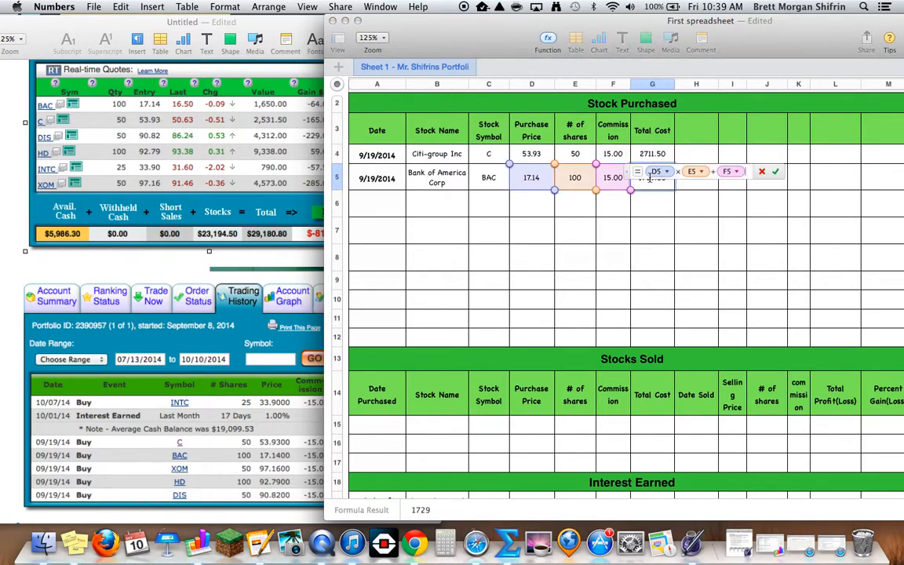
pyautogui.click(761, 173)
# - Move the spreadsheet window clear of the document and copy the date 9/19/2014 from cell A5 into A6
pyautogui.click(386, 202)
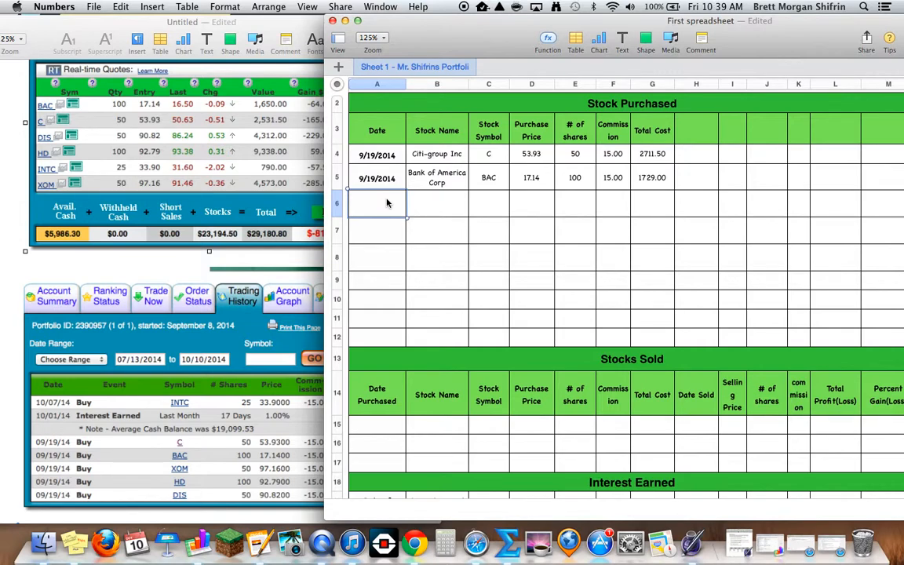
pyautogui.moveTo(422, 31); pyautogui.dragTo(534, 26)
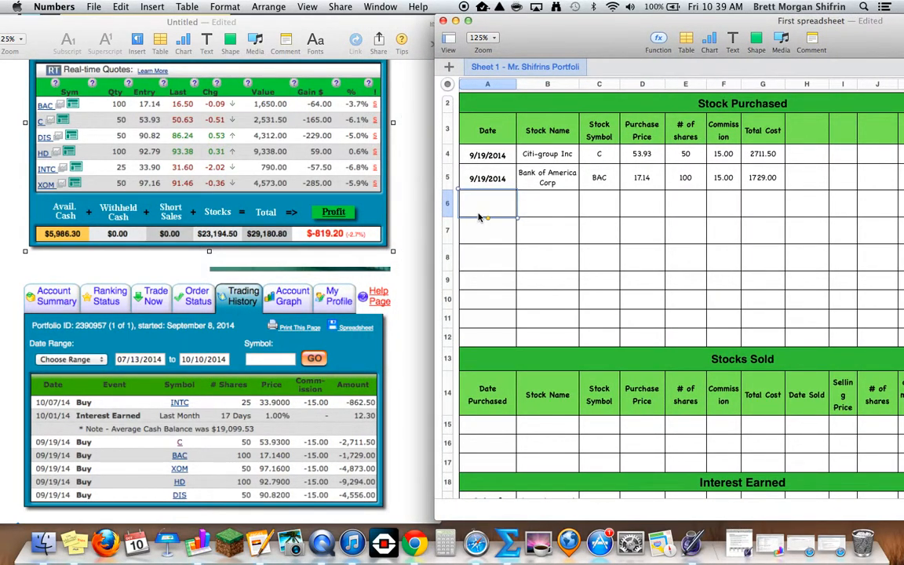
pyautogui.click(488, 180)
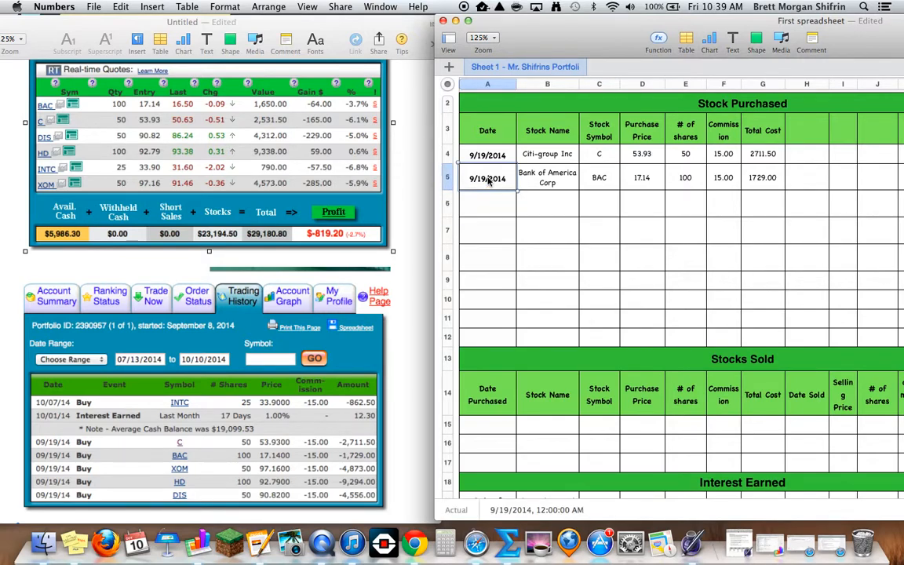
pyautogui.click(498, 202)
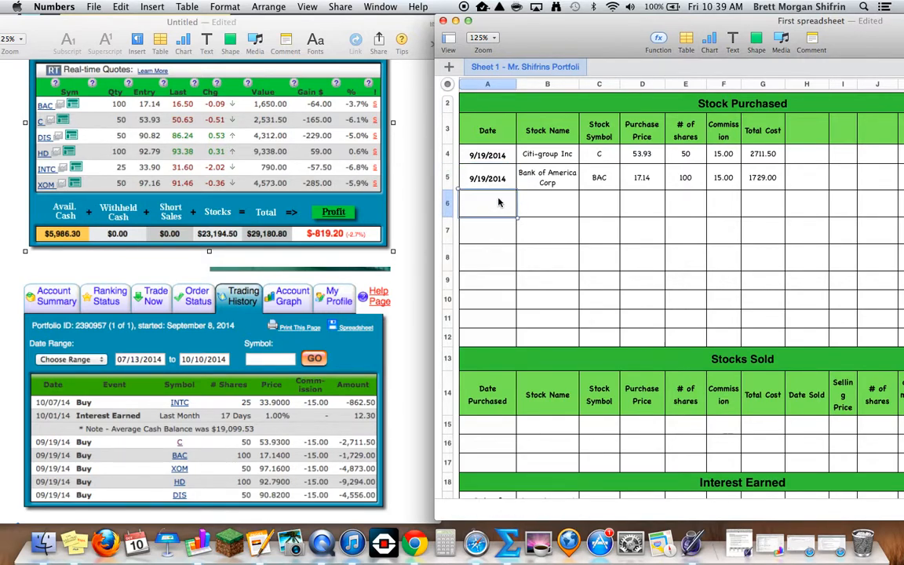
pyautogui.write('9/19/2014')
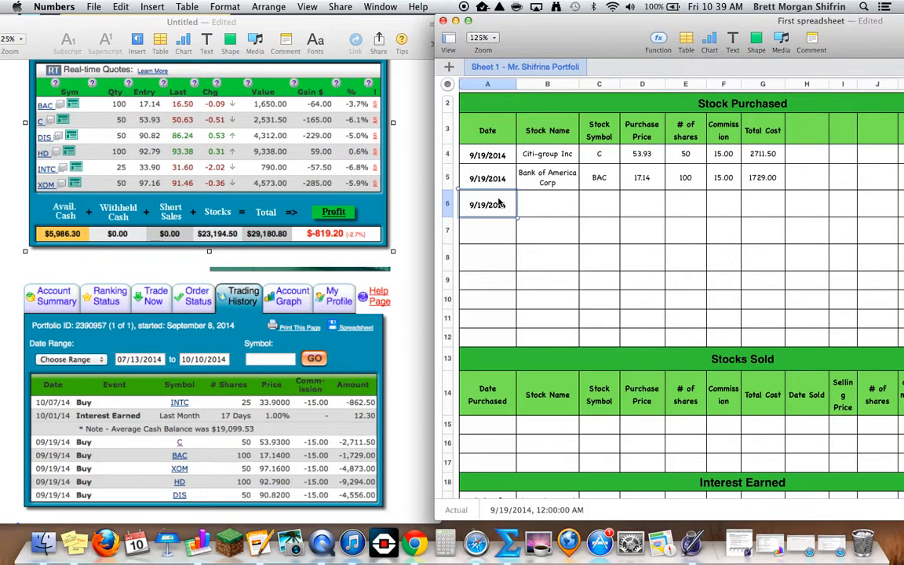
# - Enter Disney Inc as the stock name in cell B6
pyautogui.click(553, 205)
pyautogui.write('Disne')
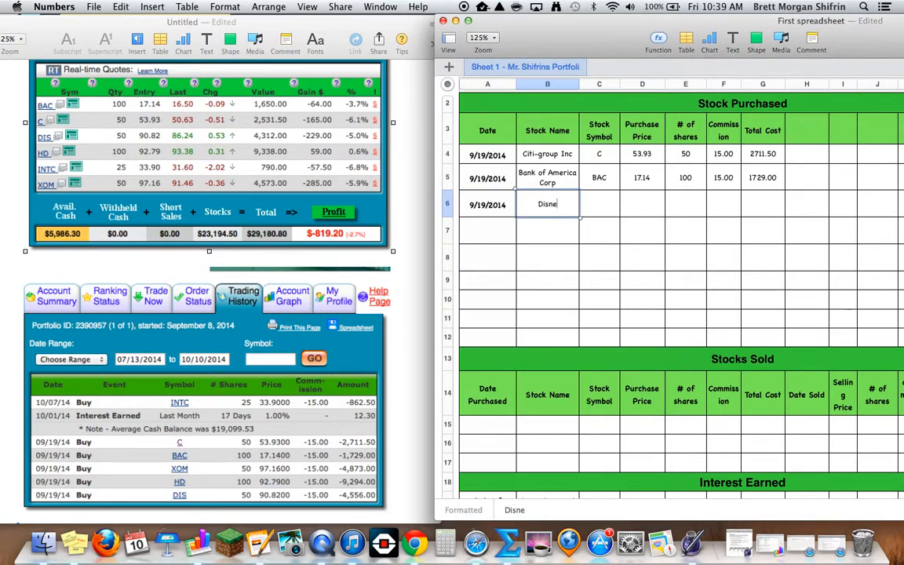
pyautogui.write('y Inc')
# - Switch to the Safari window and open Google Finance from the saved bookmarks
pyautogui.click(800, 541)
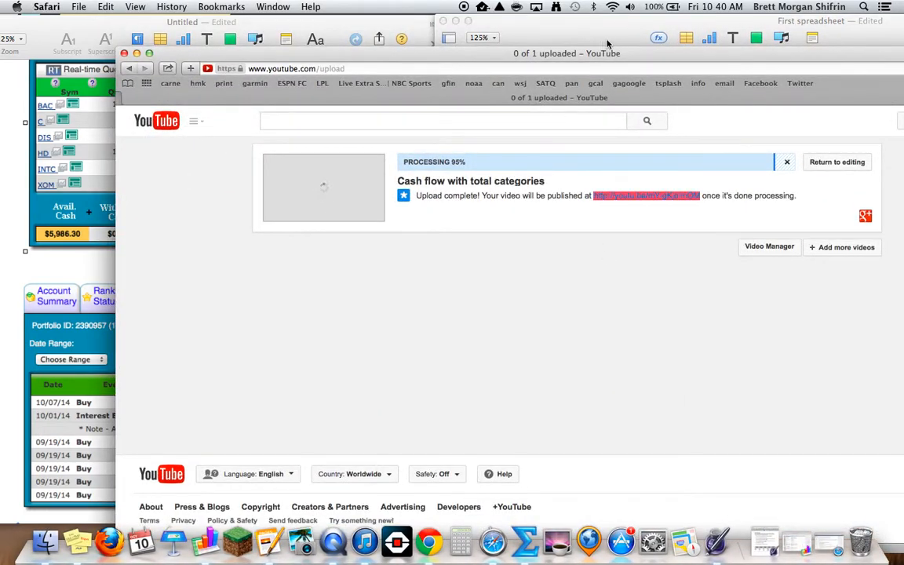
pyautogui.moveTo(637, 59); pyautogui.dragTo(419, 26)
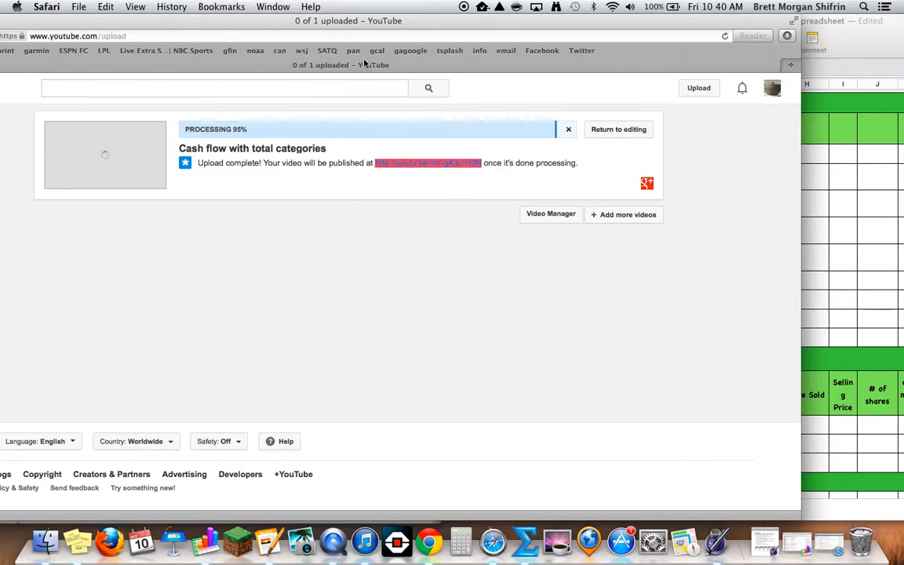
pyautogui.moveTo(391, 11); pyautogui.dragTo(419, 11)
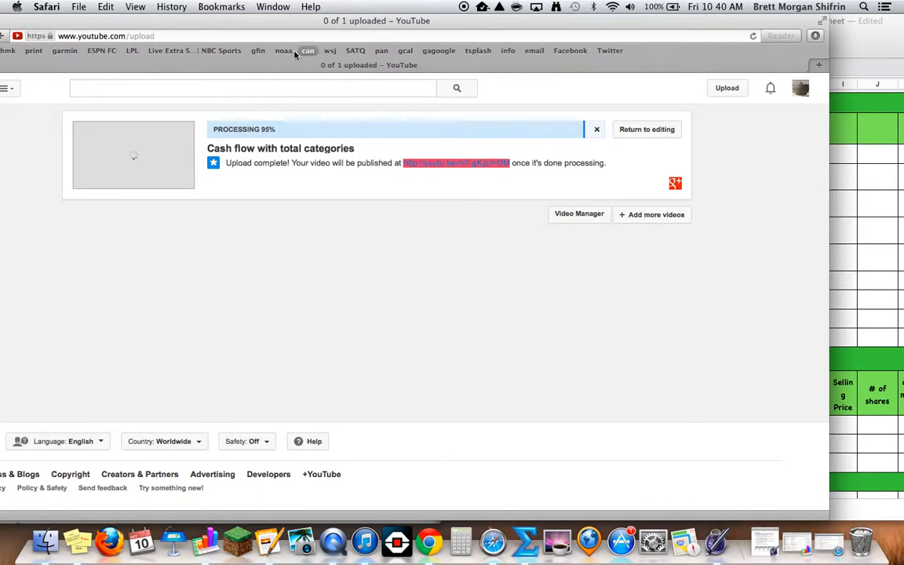
pyautogui.click(258, 51)
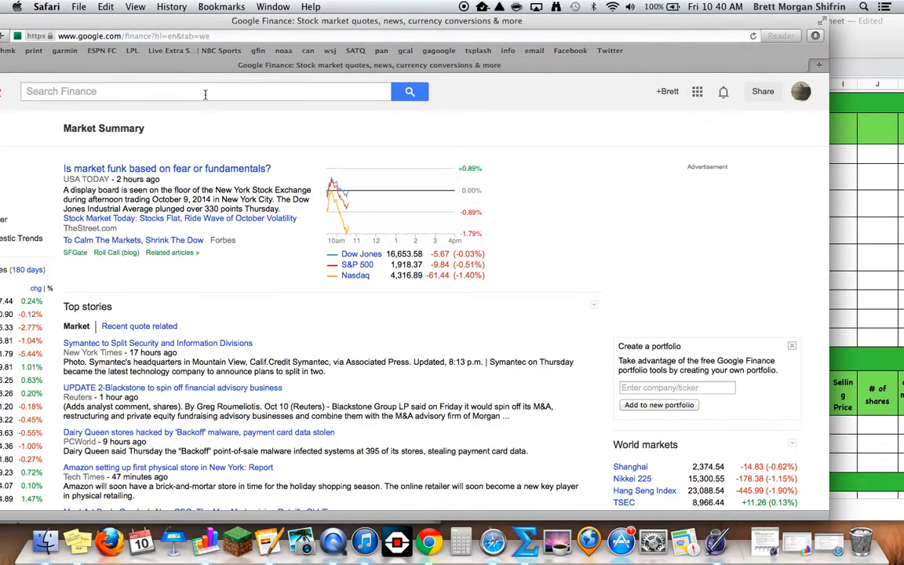
# - Search Google Finance for dis to check the company's full name, and minimize the browser window
pyautogui.click(205, 92)
pyautogui.write('dis')
pyautogui.press('Return')
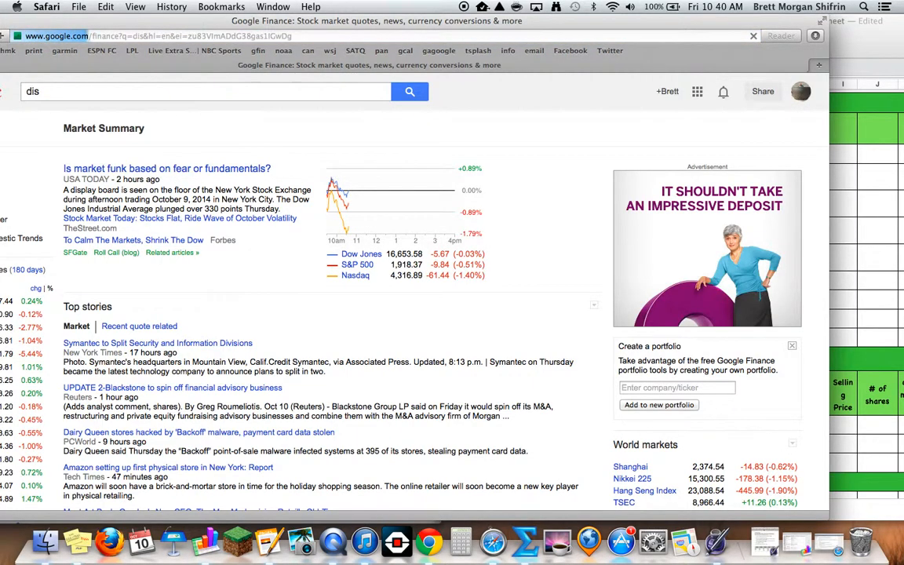
pyautogui.moveTo(209, 21); pyautogui.dragTo(287, 22)
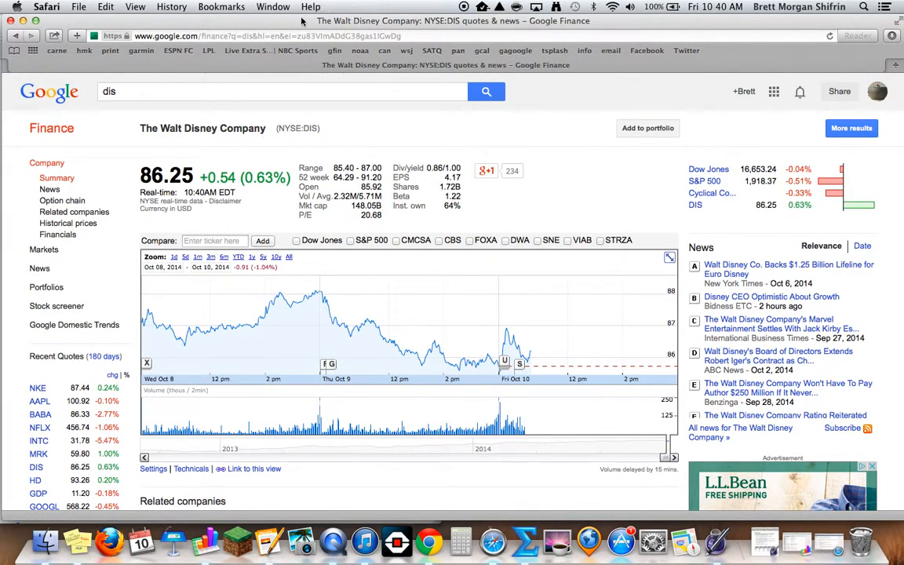
pyautogui.click(23, 20)
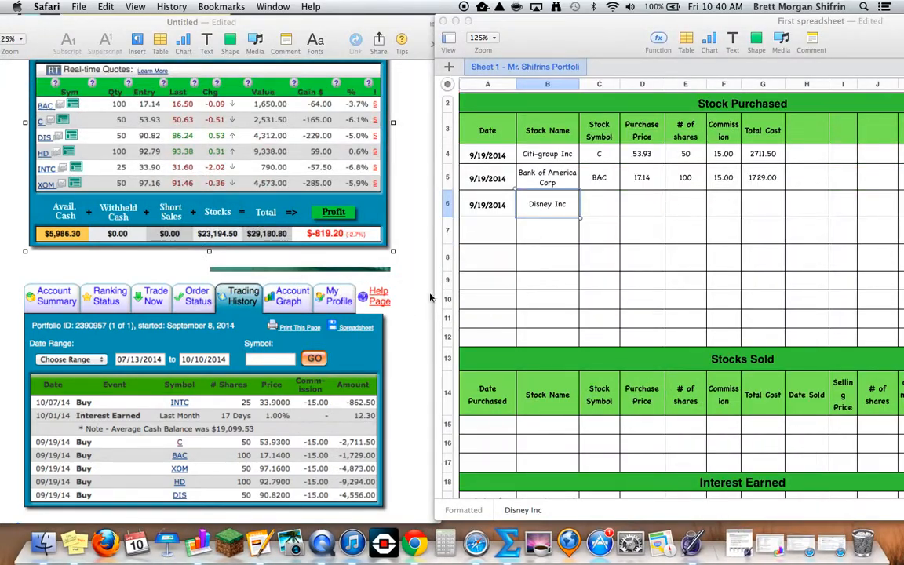
# - Replace the stock name in cell B6 with The Walt Disney Company
pyautogui.click(550, 211)
pyautogui.hotkey('shift', 'alt', 'Left')
pyautogui.hotkey('shift', 'alt', 'Left')
pyautogui.write('The Walt D')
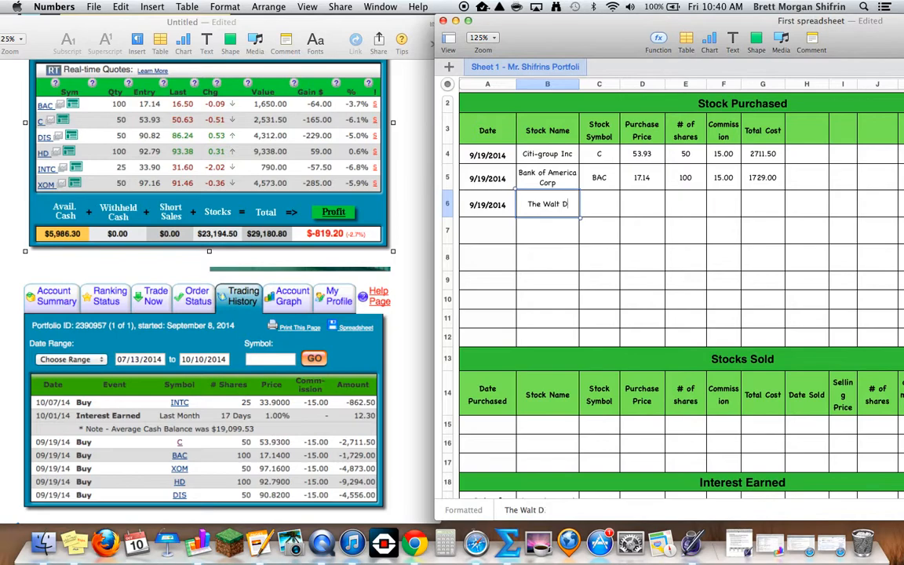
pyautogui.write('isney Compna')
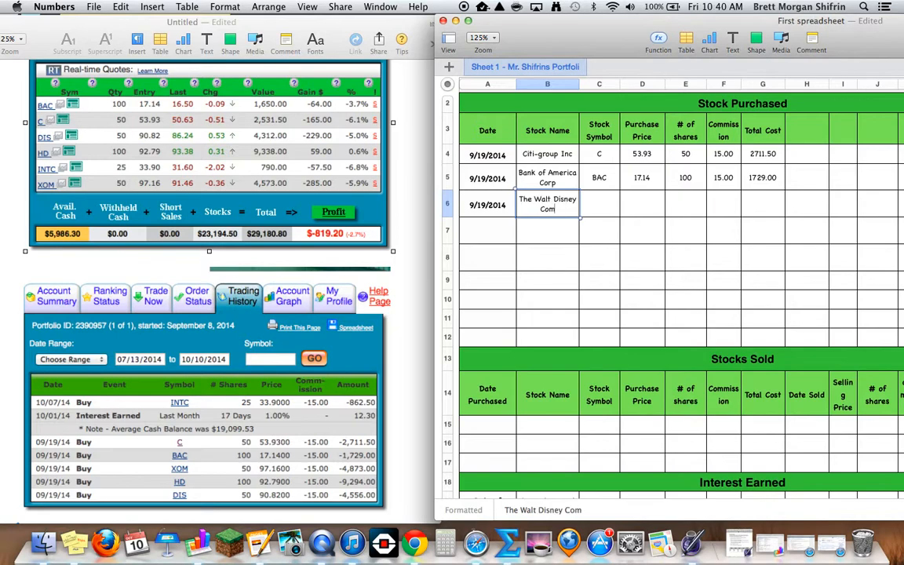
pyautogui.press('BackSpace')
pyautogui.press('BackSpace')
pyautogui.write('ny')
# - Fill in row 6 with stock symbol DIS, purchase price 90.82, 50 shares and a commission of 15
pyautogui.click(584, 204)
pyautogui.write('DIS')
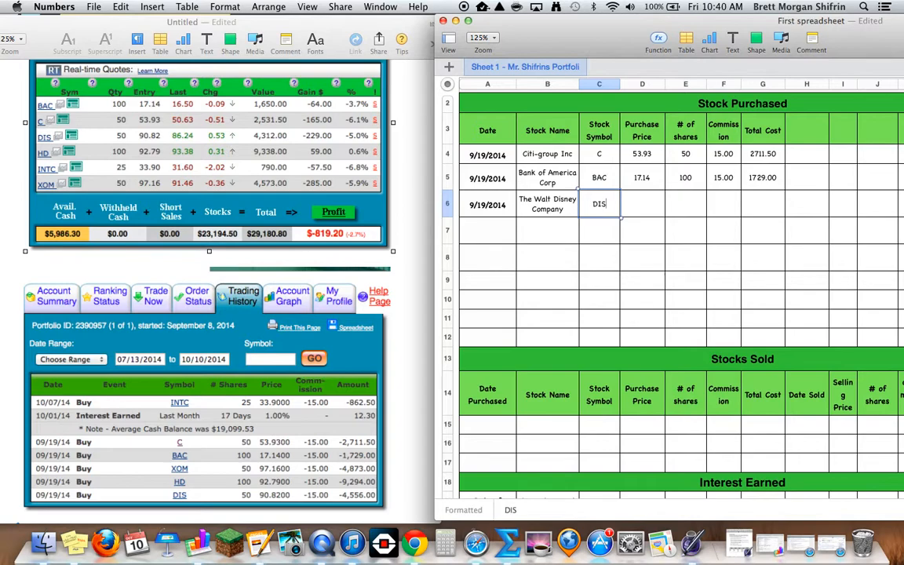
pyautogui.press('Tab')
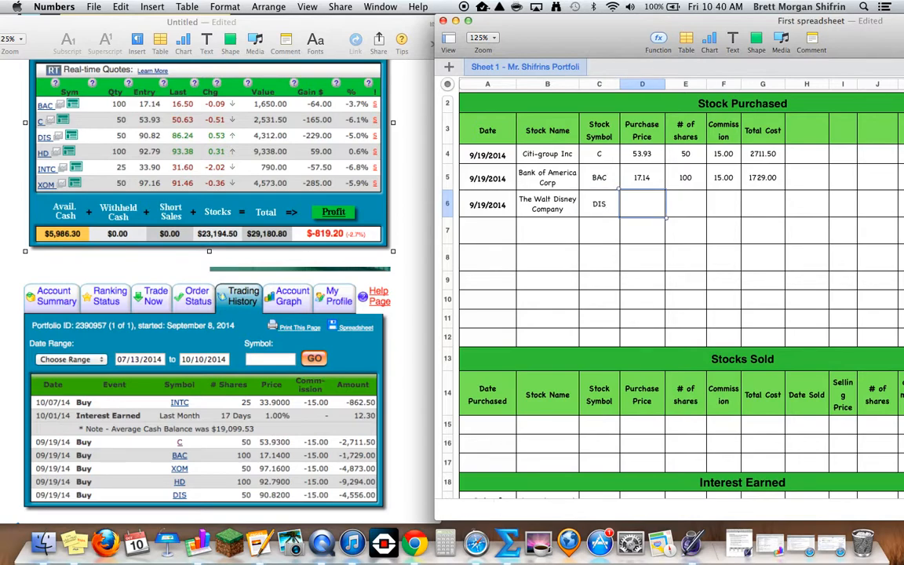
pyautogui.write('90.82')
pyautogui.press('Tab')
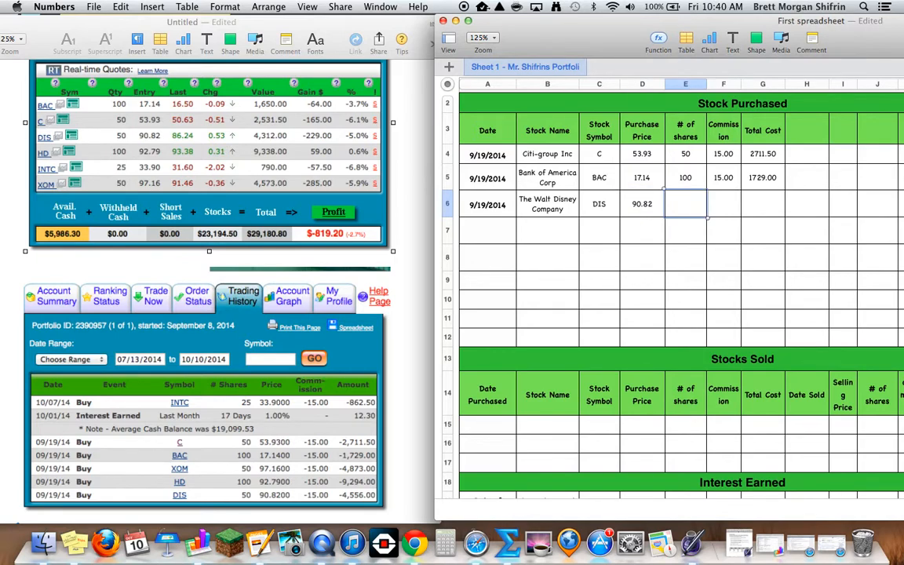
pyautogui.write('50')
pyautogui.press('Tab')
pyautogui.write('15')
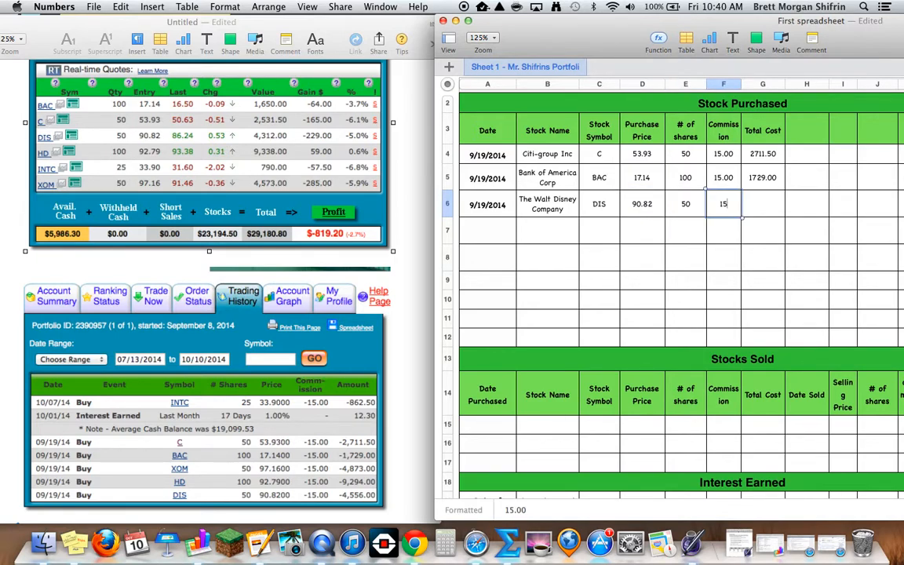
pyautogui.press('Tab')
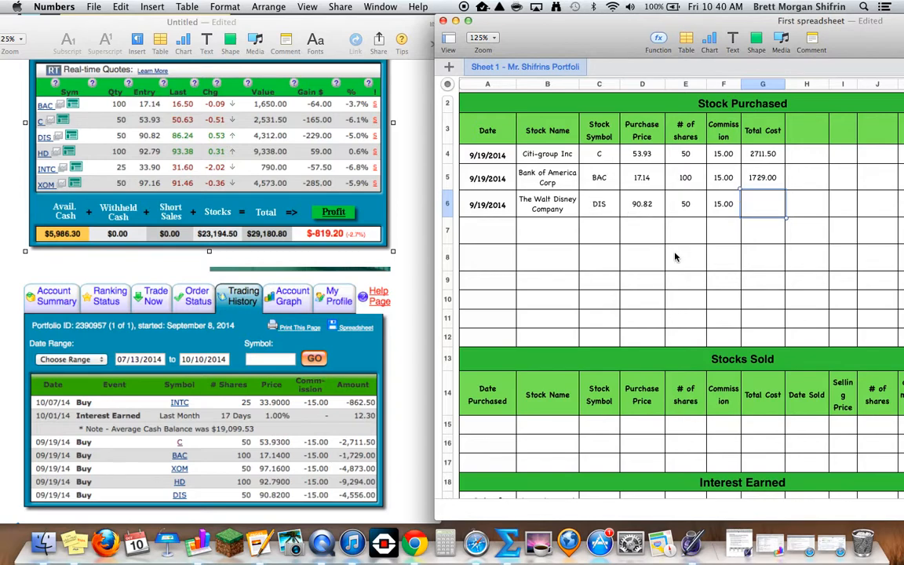
# - Enter the formula D6 × E6 + F6 in Total Cost cell G6 and clear the cell again
pyautogui.write('=')
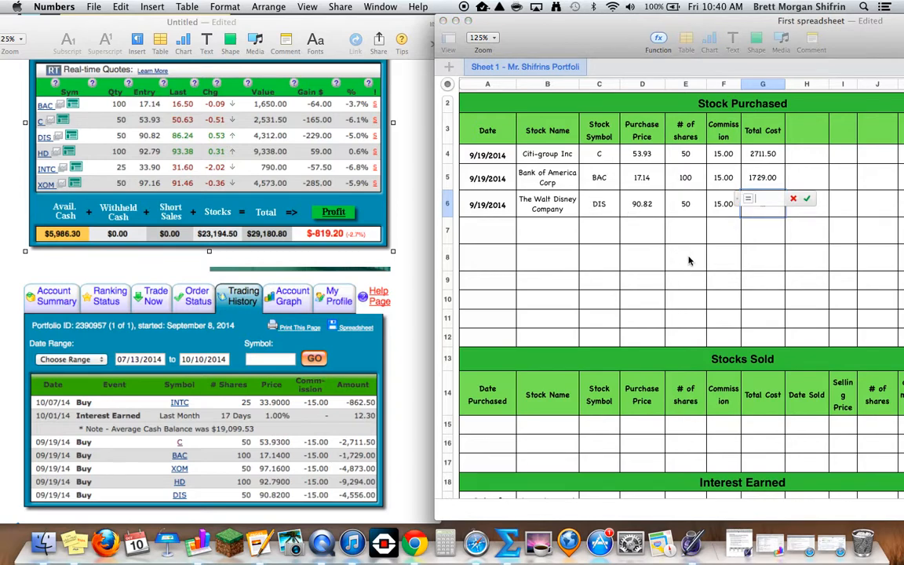
pyautogui.click(645, 207)
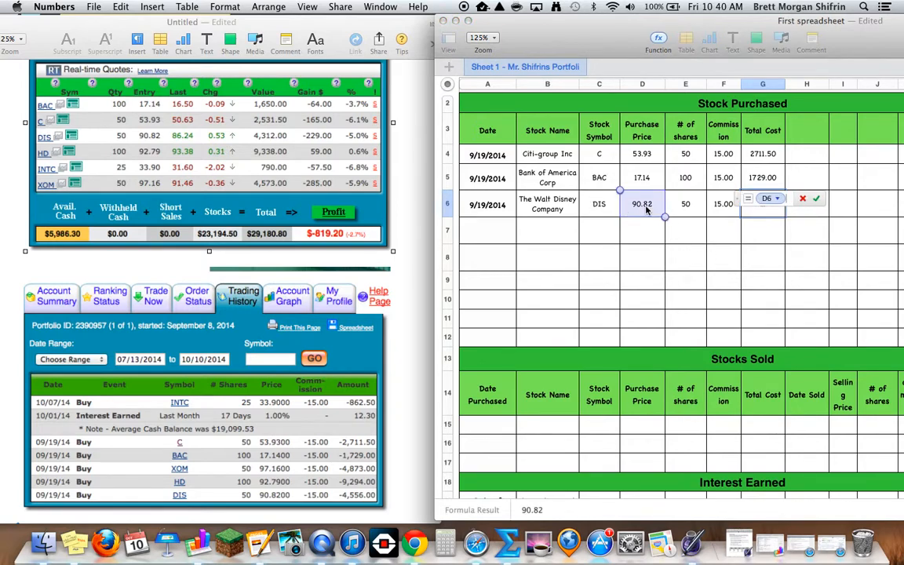
pyautogui.write('*')
pyautogui.click(687, 204)
pyautogui.write('+')
pyautogui.click(721, 205)
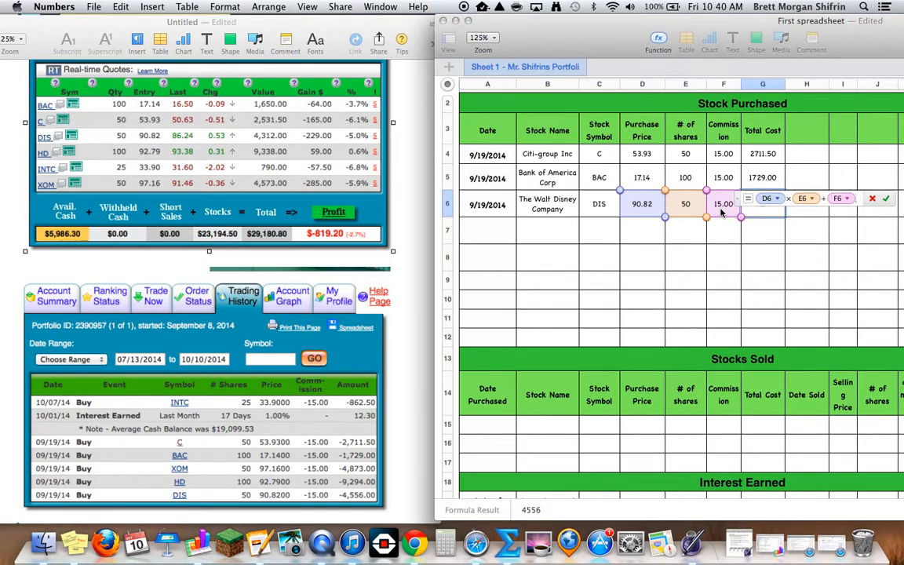
pyautogui.press('Return')
pyautogui.press('Delete')
# - Autofill the Total Cost formula from cell G5 down into G6
pyautogui.click(756, 181)
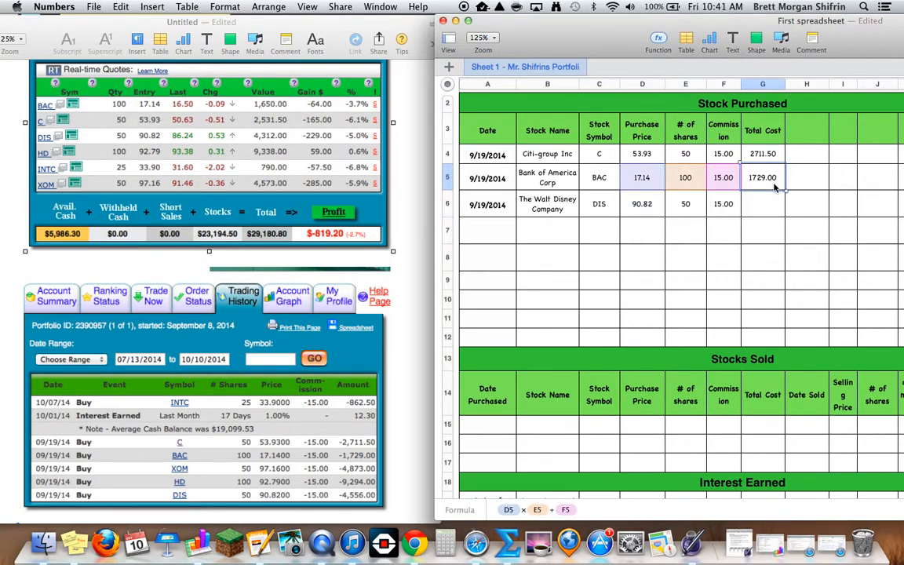
pyautogui.moveTo(778, 189); pyautogui.dragTo(765, 214)
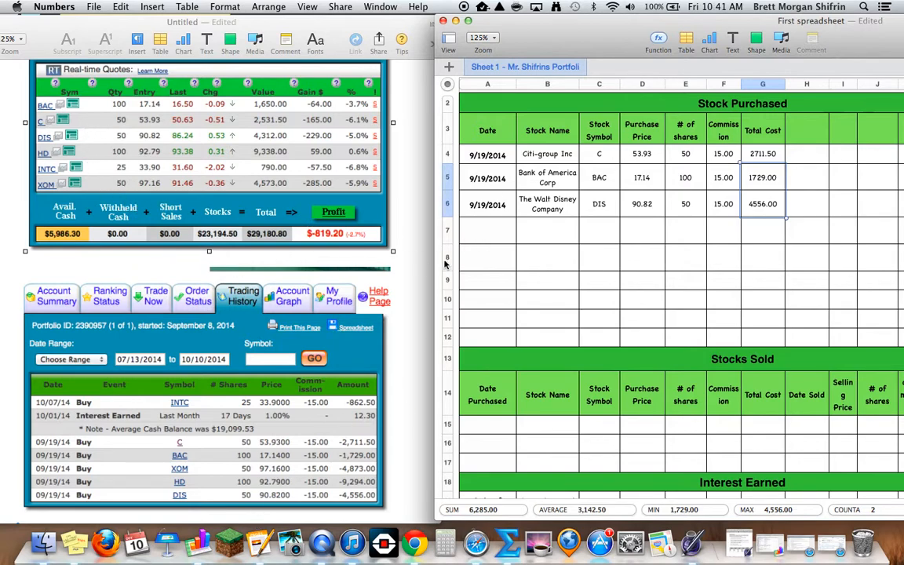
pyautogui.scroll(-1, 517, 271)
pyautogui.scroll(-5, 517, 270)
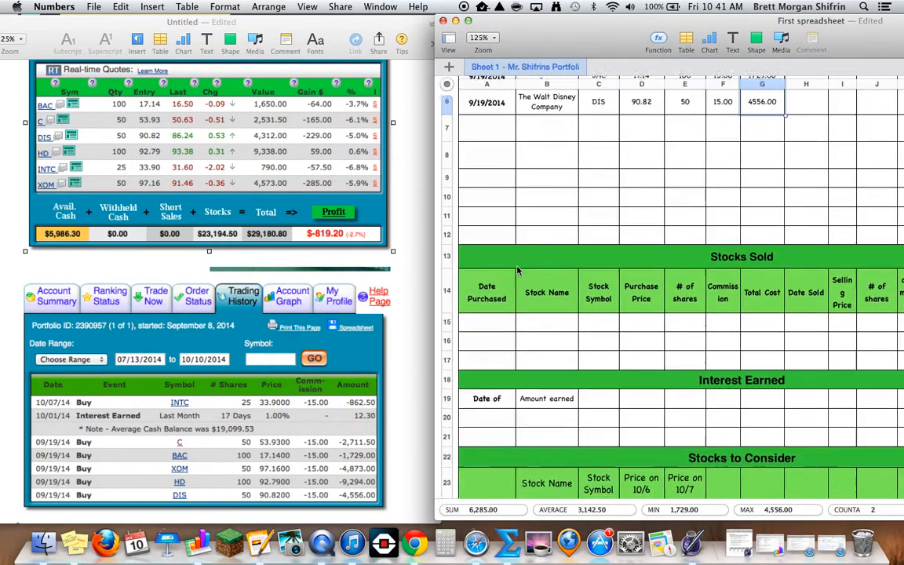
pyautogui.scroll(-1, 284, 390)
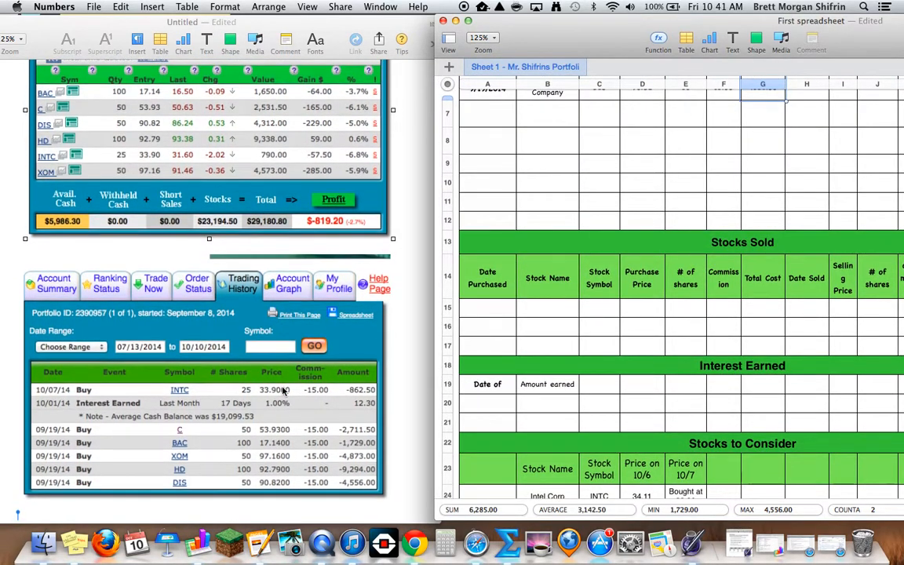
pyautogui.scroll(-1, 284, 390)
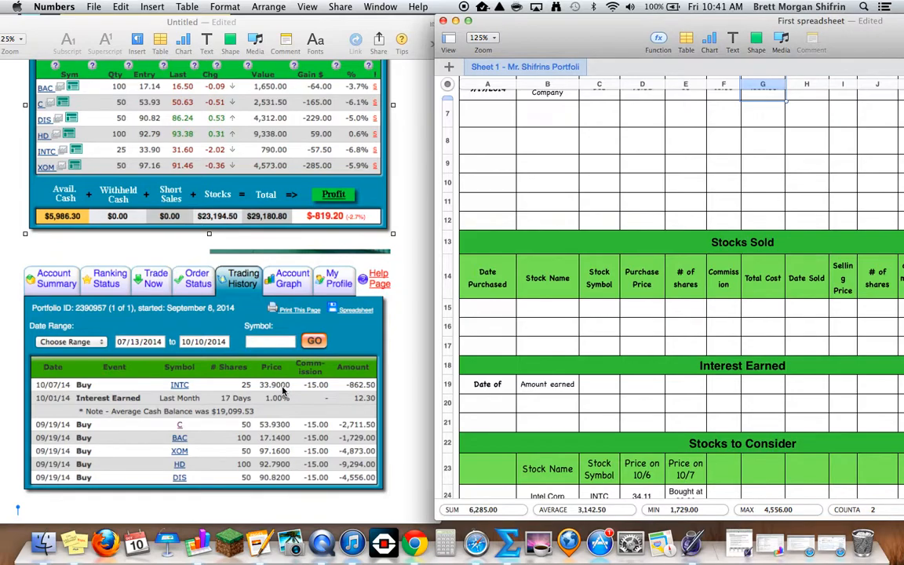
pyautogui.scroll(3, 601, 179)
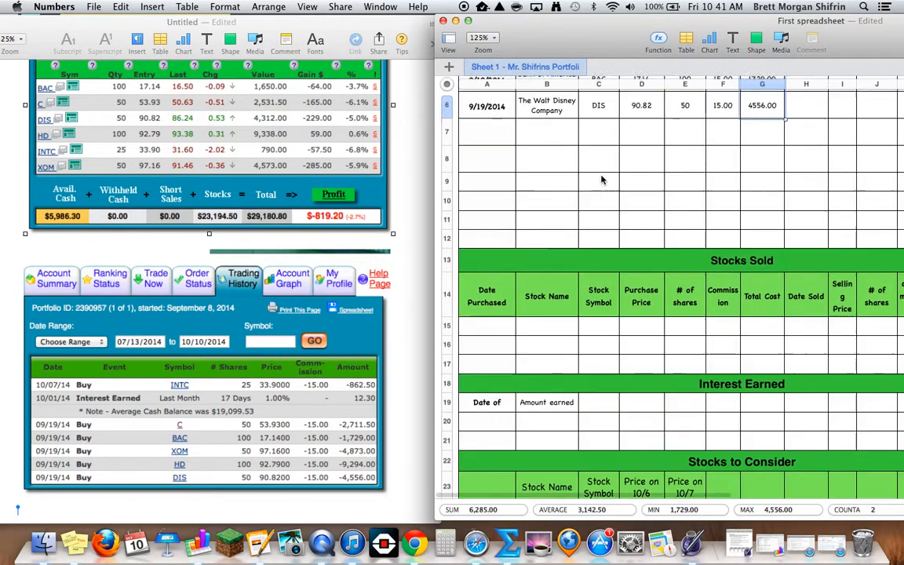
# - Change the number of shares for The Walt Disney Company in cell E6 to 25
pyautogui.scroll(1, 601, 179)
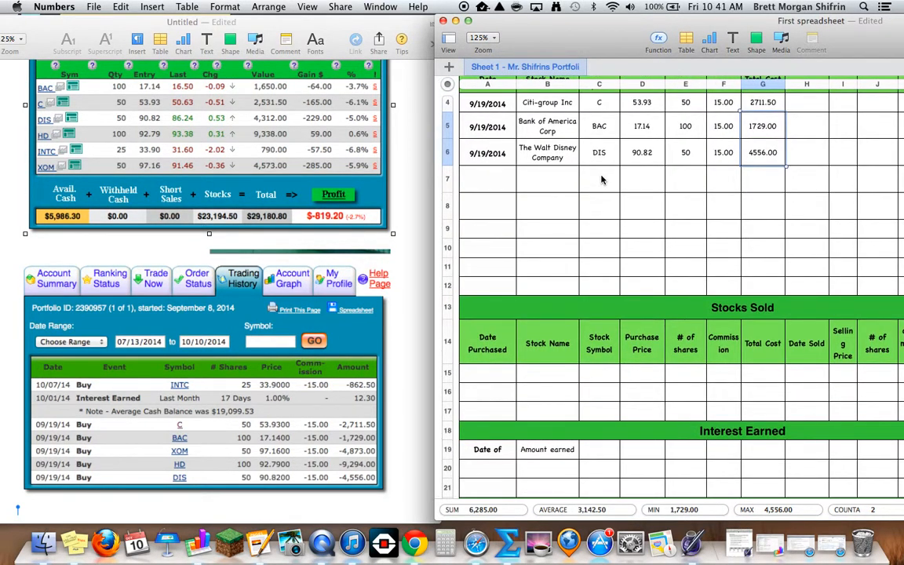
pyautogui.click(457, 147)
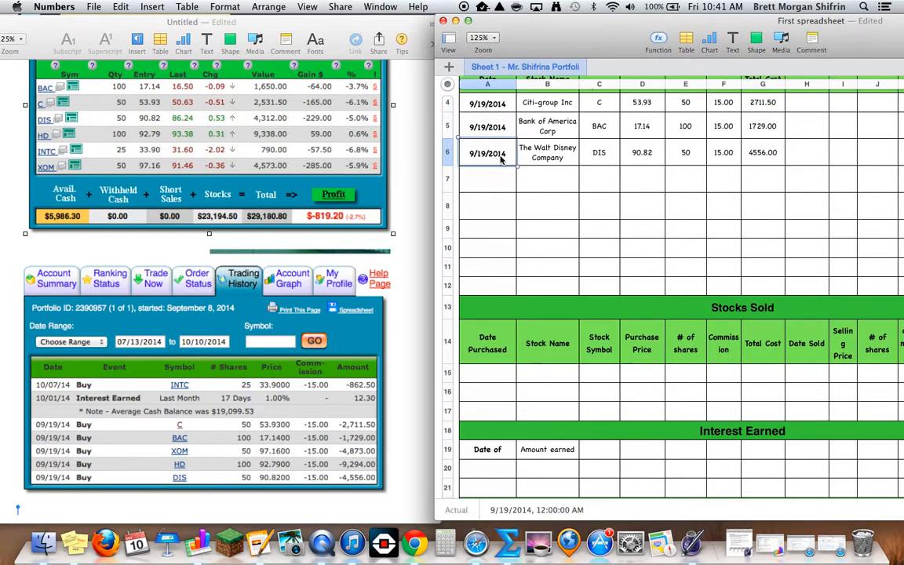
pyautogui.keyDown('shift'); pyautogui.click(773, 152); pyautogui.keyUp('shift')
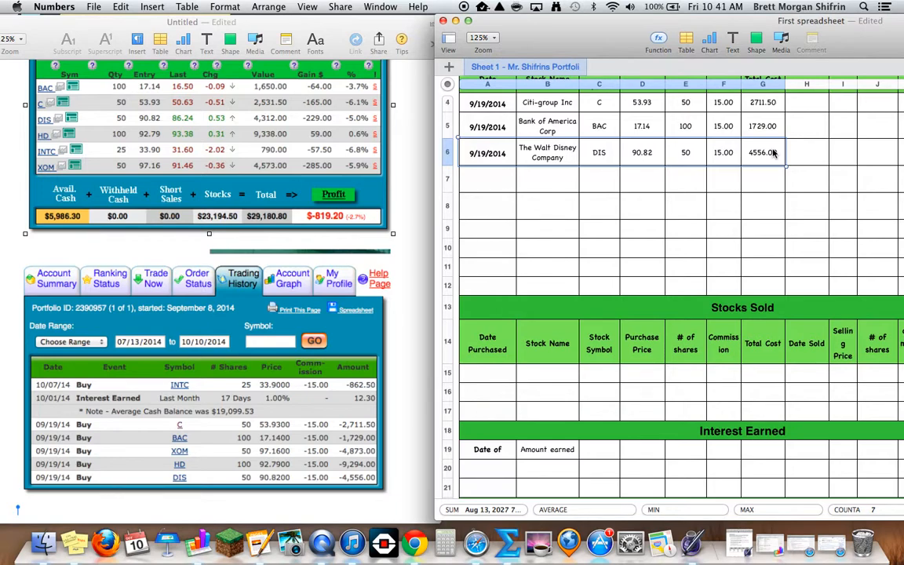
pyautogui.click(685, 155)
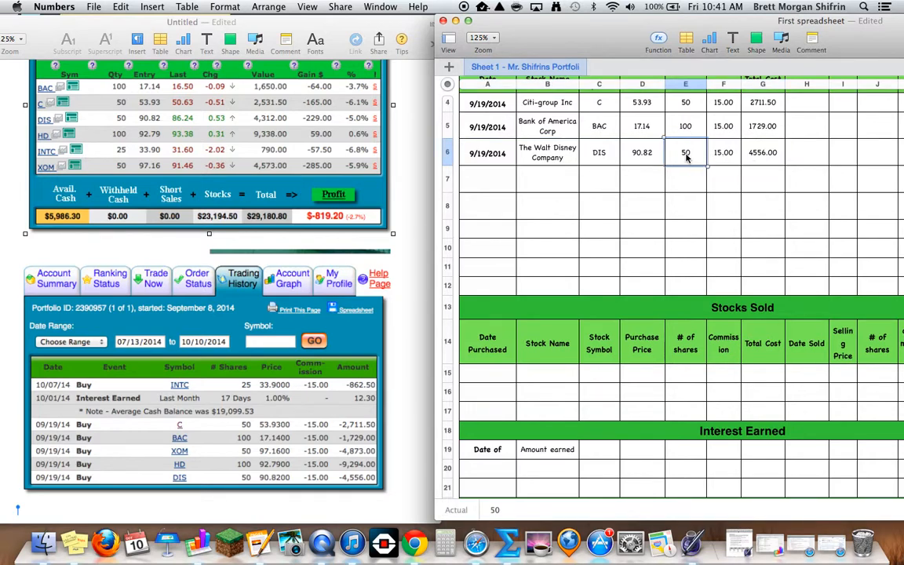
pyautogui.write('25')
pyautogui.press('Return')
# - Copy the Walt Disney Company purchase record from A6:G6 into row 15 of the Stocks Sold section
pyautogui.click(491, 150)
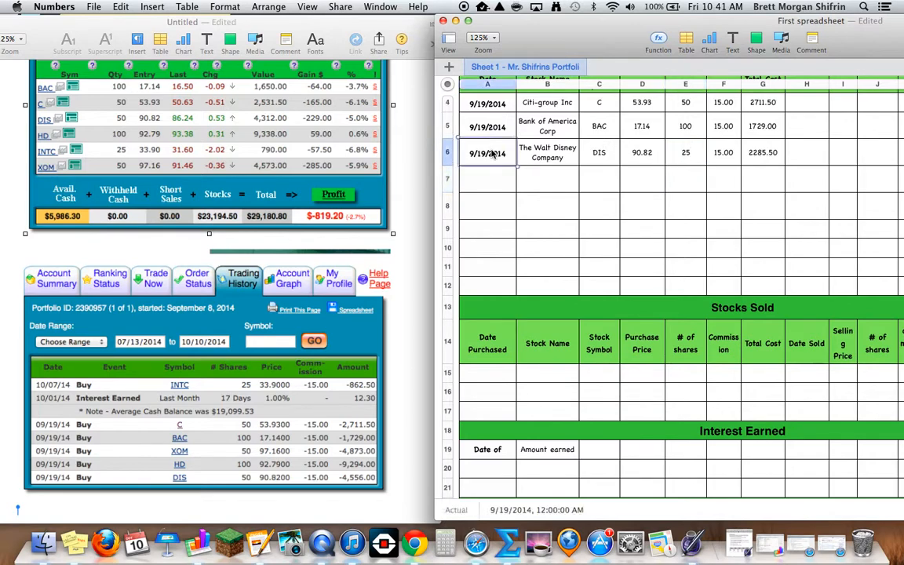
pyautogui.keyDown('shift'); pyautogui.click(768, 154); pyautogui.keyUp('shift')
pyautogui.press('super+c')
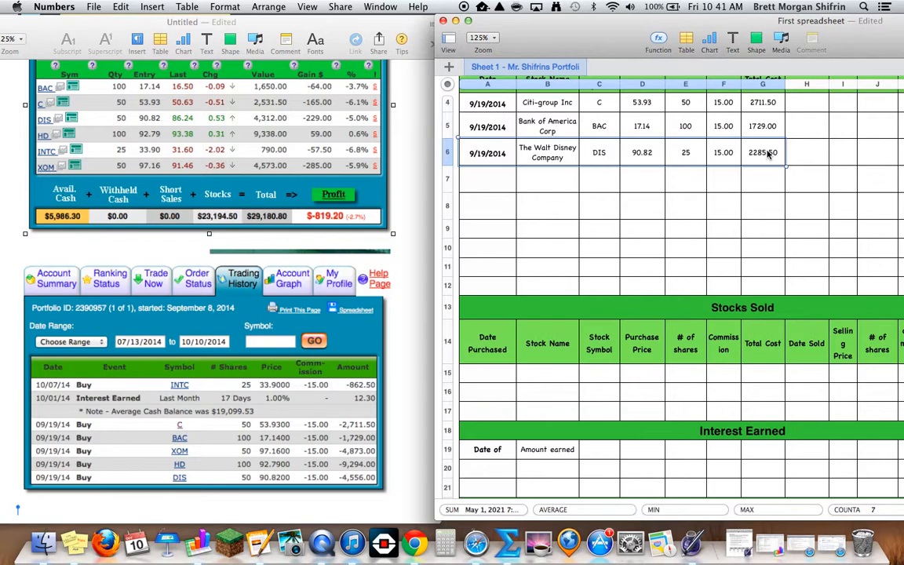
pyautogui.click(487, 373)
pyautogui.press('super+v')
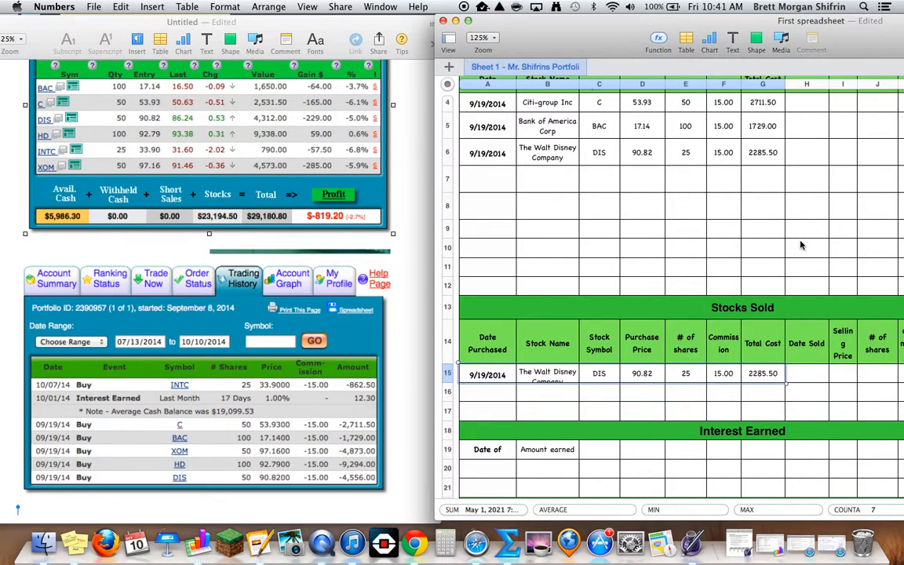
# - Move the spreadsheet window to reveal the remaining Stocks Sold columns and enter 10/8/2014 as the Date Sold in H15
pyautogui.moveTo(799, 22); pyautogui.dragTo(649, 22)
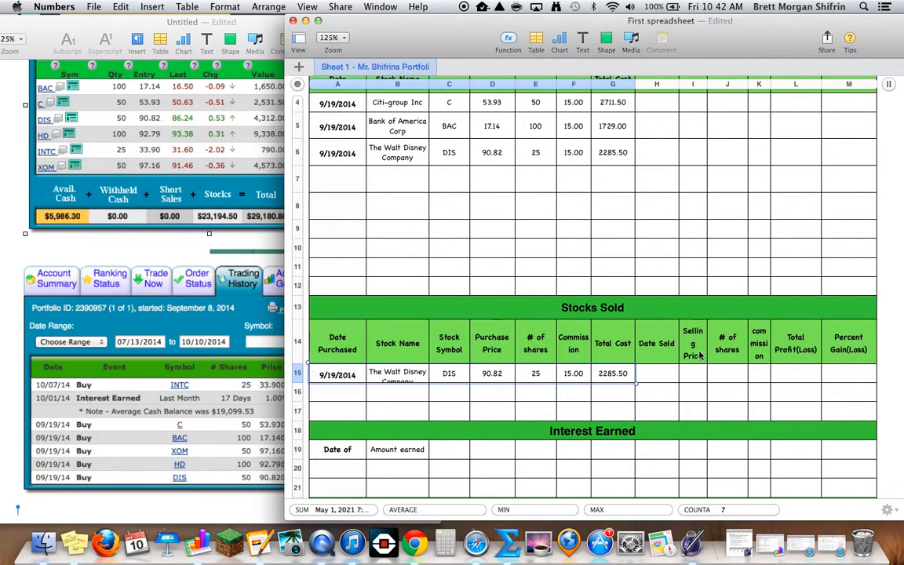
pyautogui.click(661, 375)
pyautogui.write('10/8/')
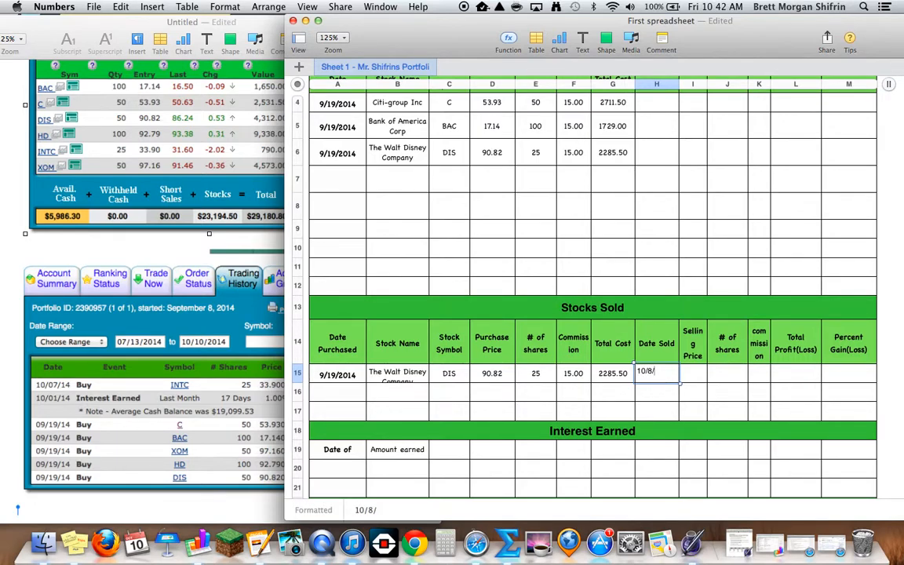
pyautogui.write('2014')
pyautogui.click(692, 376)
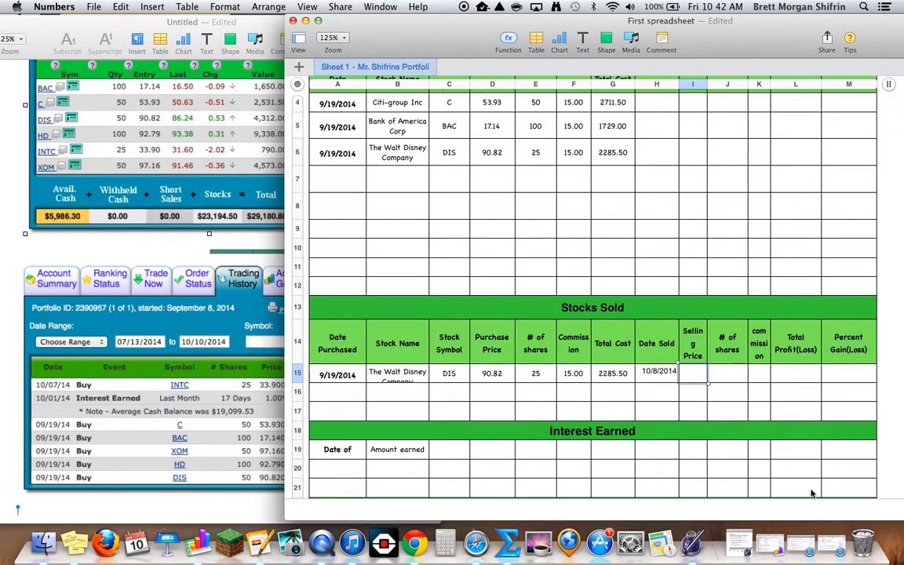
# - Check Disney's October 8 price on the five-day chart in Safari and enter selling price 88.05, 25 shares and commission 15 in row 15
pyautogui.click(825, 544)
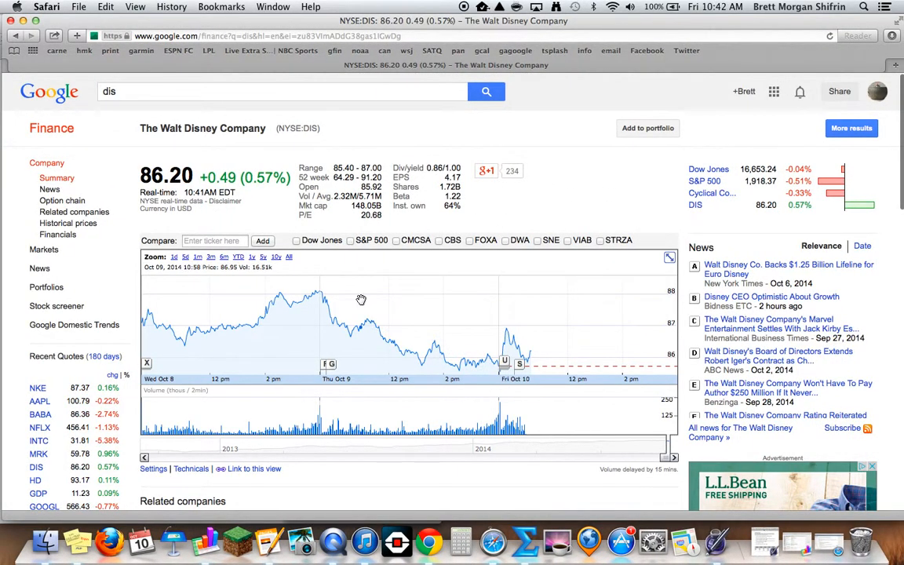
pyautogui.click(186, 258)
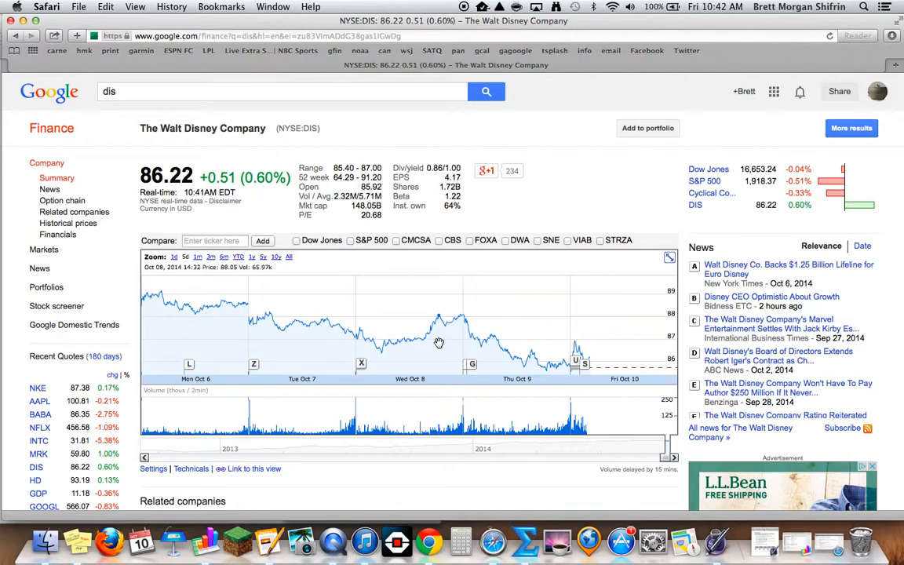
pyautogui.click(23, 22)
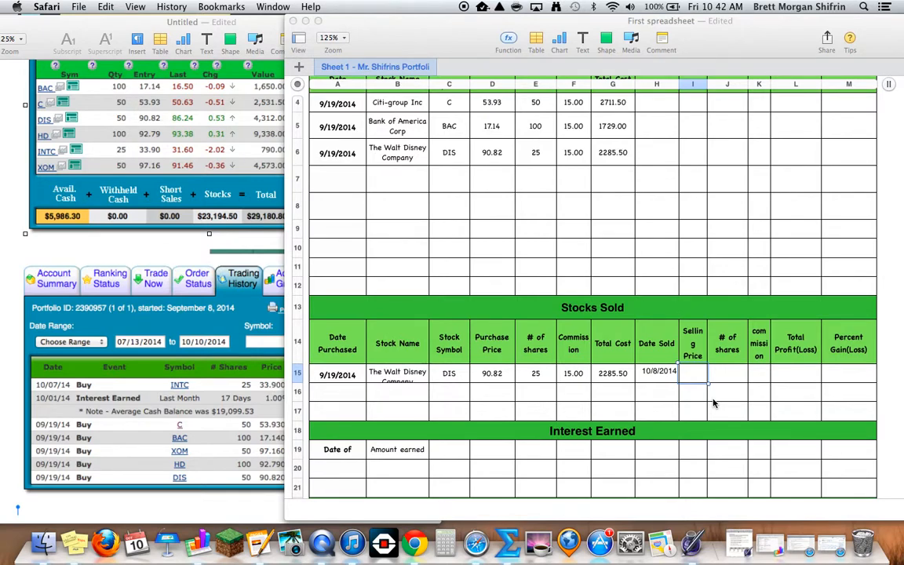
pyautogui.click(637, 375)
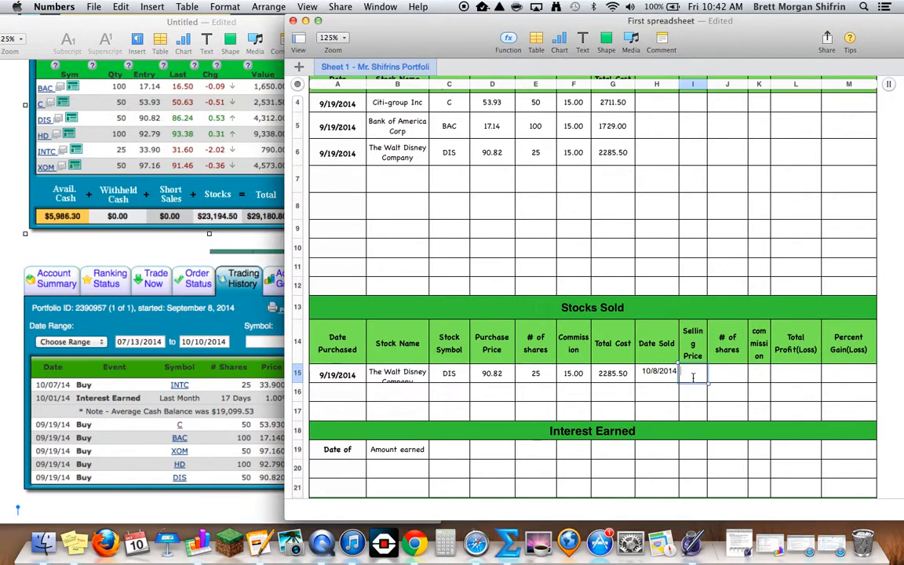
pyautogui.write('88')
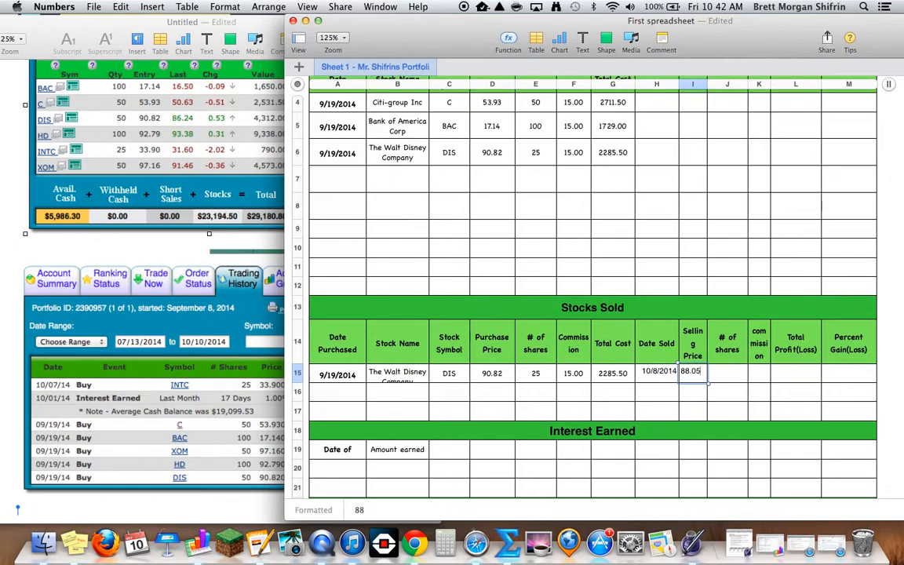
pyautogui.write('.05')
pyautogui.press('Tab')
pyautogui.write('25')
pyautogui.press('Tab')
pyautogui.write('15')
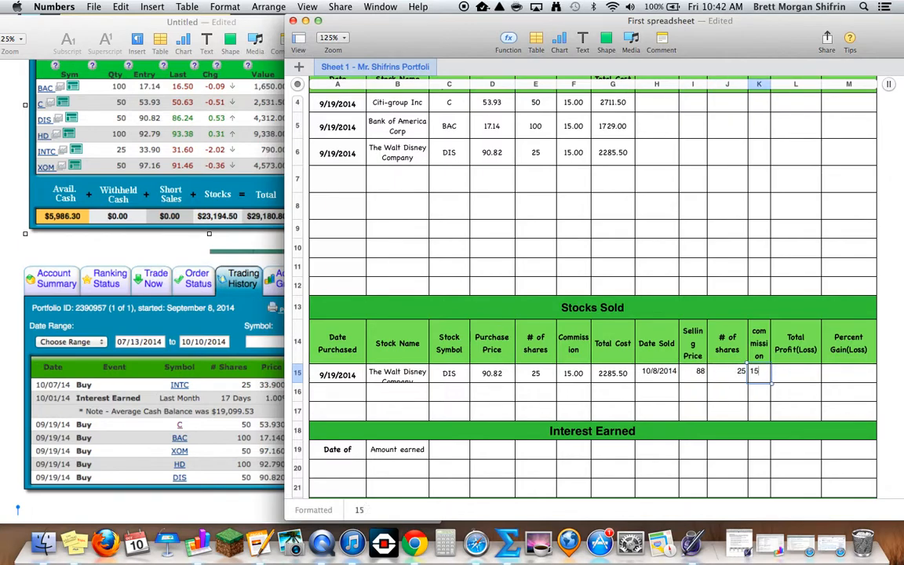
# - Enter the formula I15 × J15 − 15 − G15 in Total Profit(Loss) cell L15
pyautogui.click(801, 377)
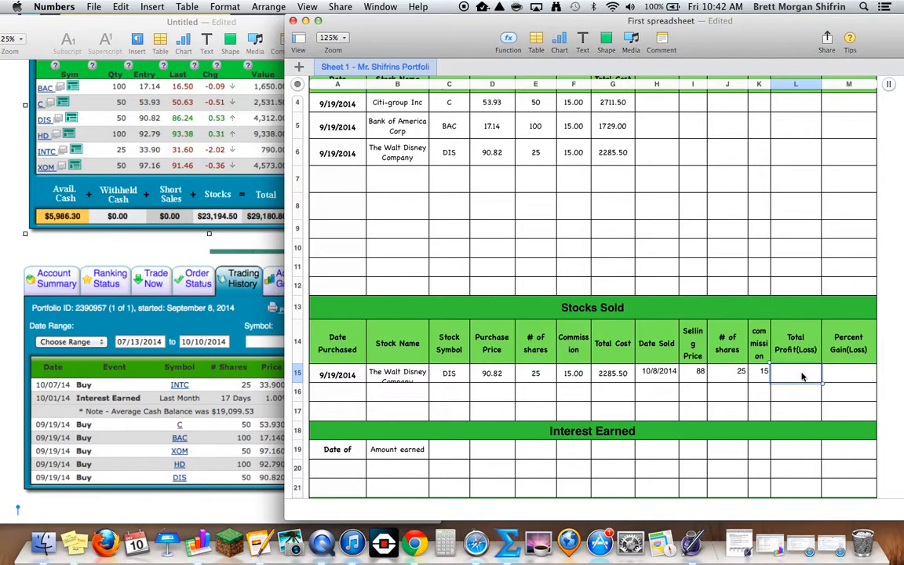
pyautogui.write('=')
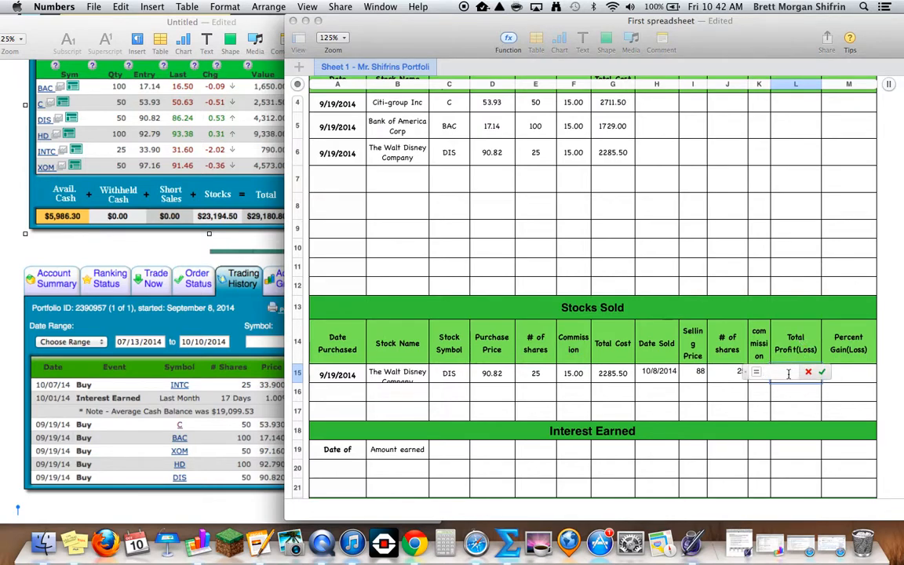
pyautogui.click(695, 381)
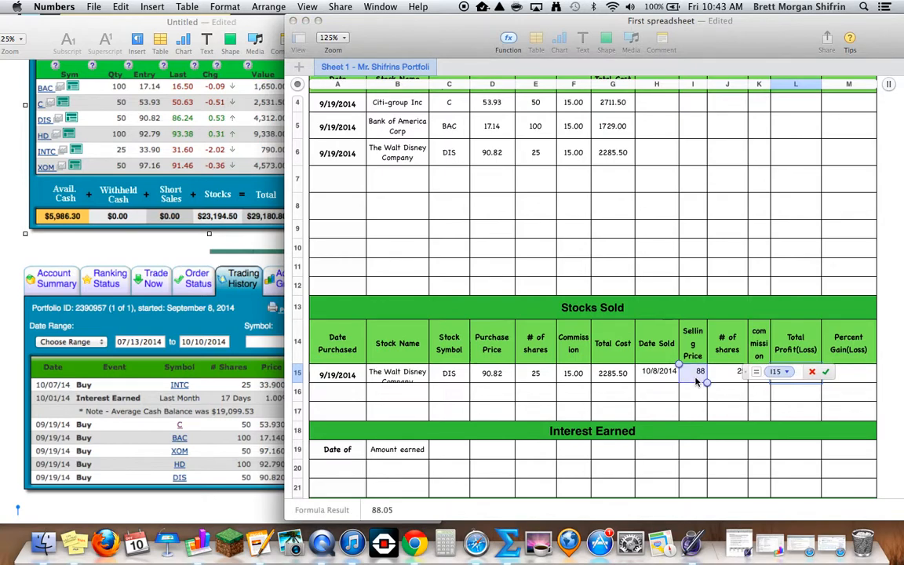
pyautogui.write('*')
pyautogui.click(728, 375)
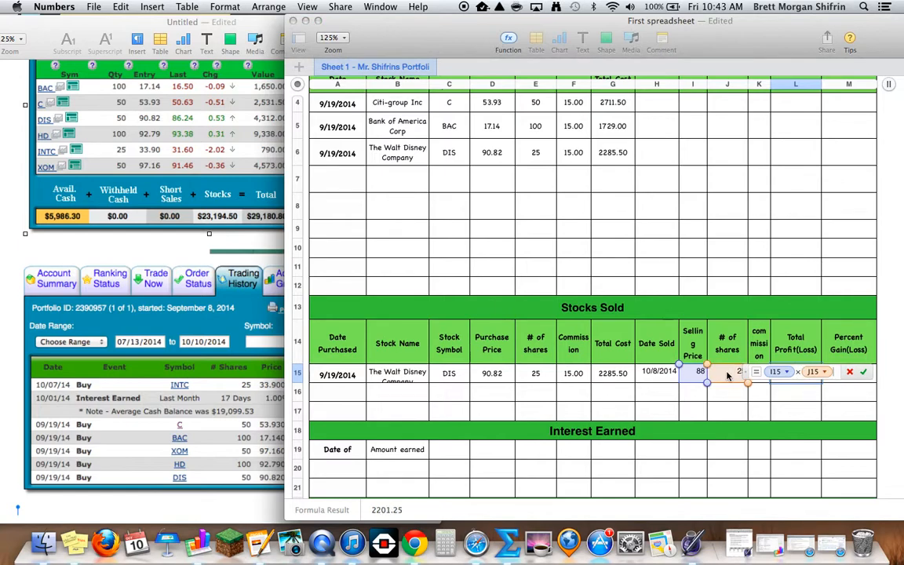
pyautogui.write('+')
pyautogui.press('BackSpace')
pyautogui.write('-15')
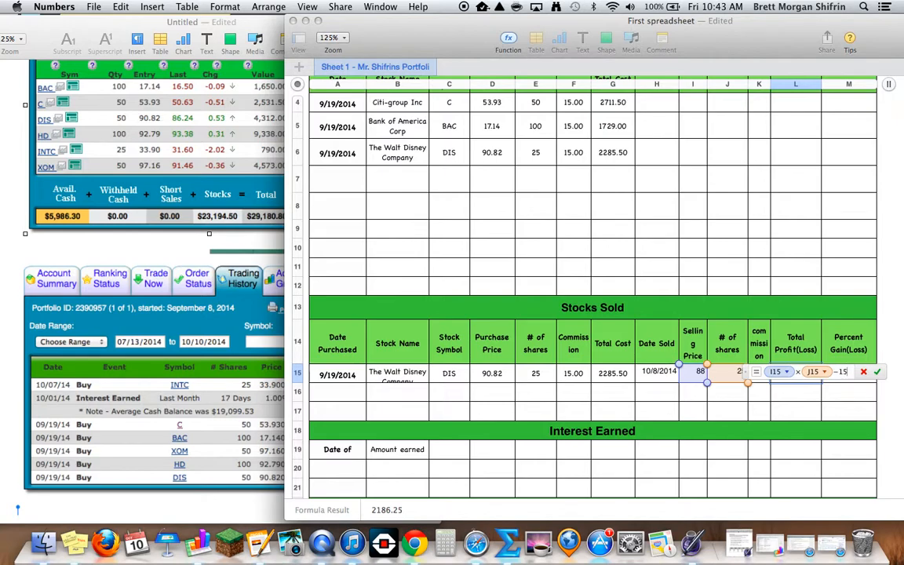
pyautogui.write('-')
pyautogui.click(620, 377)
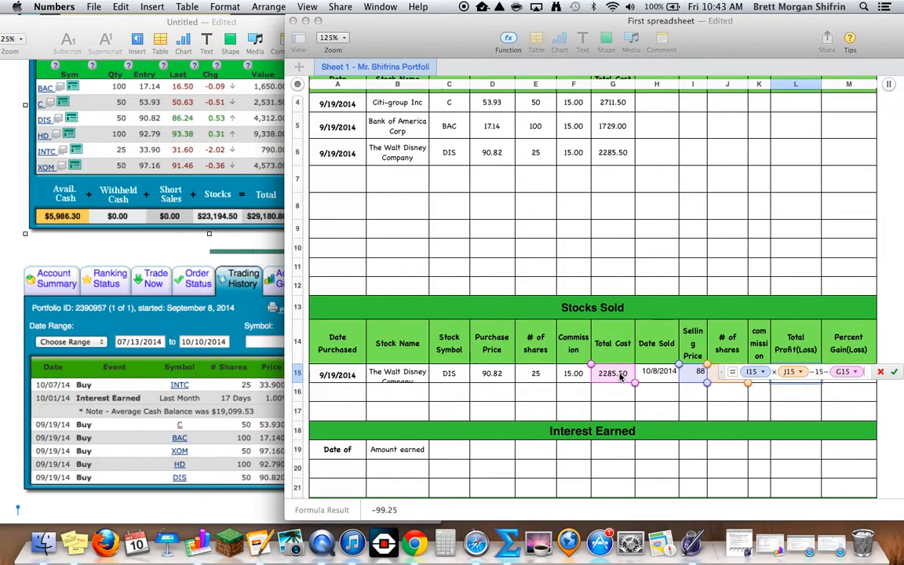
pyautogui.press('Return')
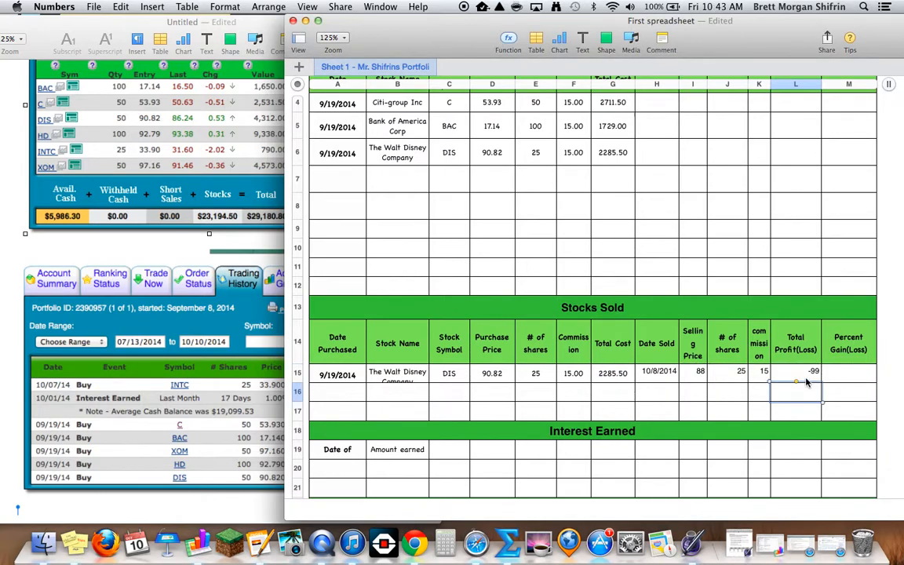
# - Format cells I15 to M15 in the Stocks Sold row to show two decimals
pyautogui.moveTo(887, 26); pyautogui.dragTo(708, 18)
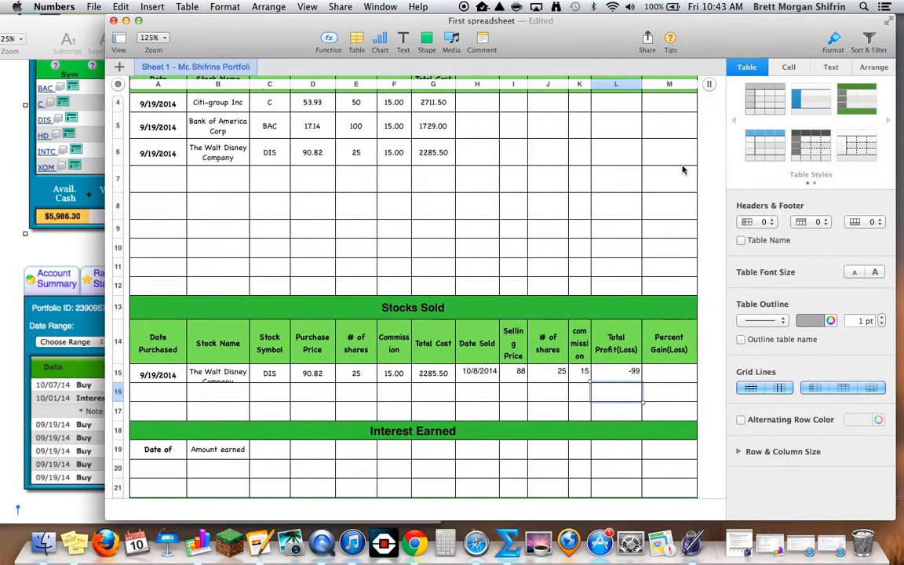
pyautogui.click(511, 378)
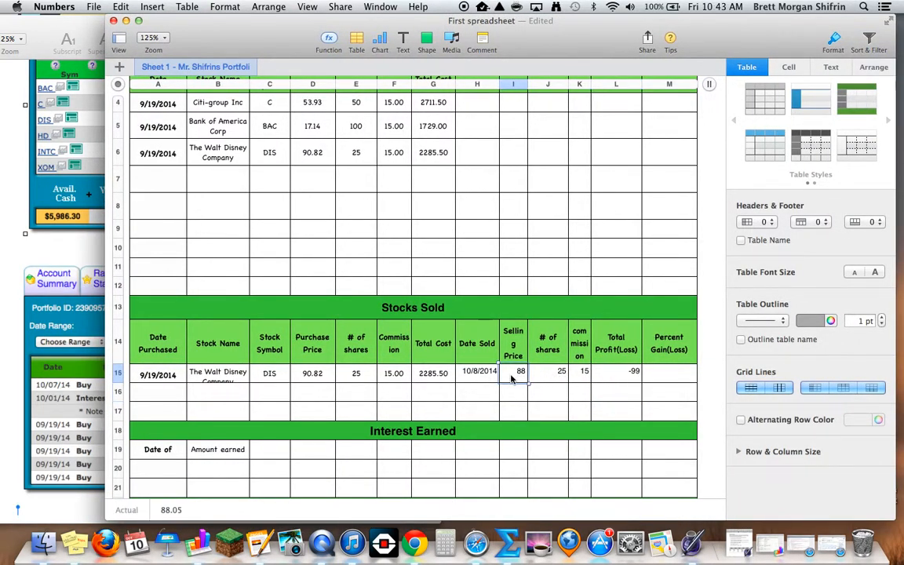
pyautogui.moveTo(514, 375); pyautogui.dragTo(668, 375)
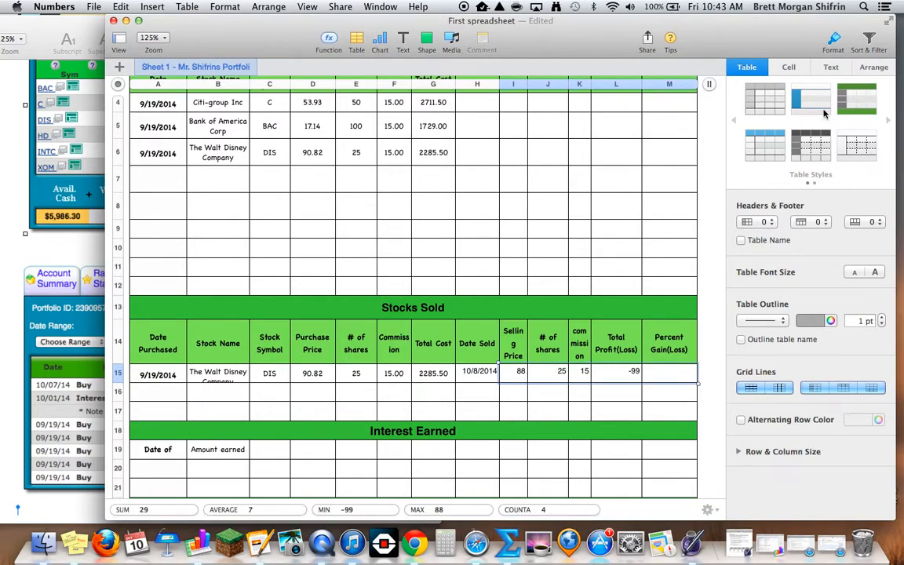
pyautogui.click(830, 67)
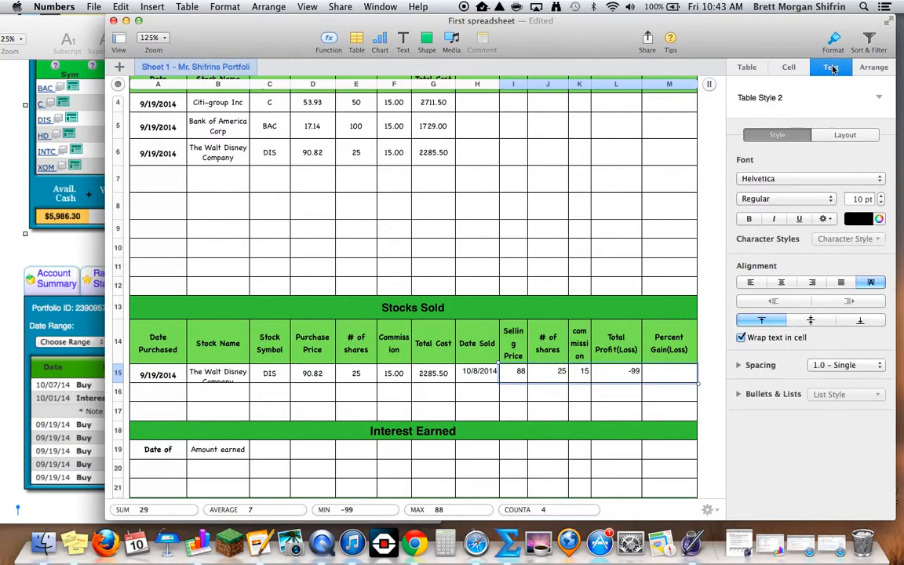
pyautogui.click(789, 67)
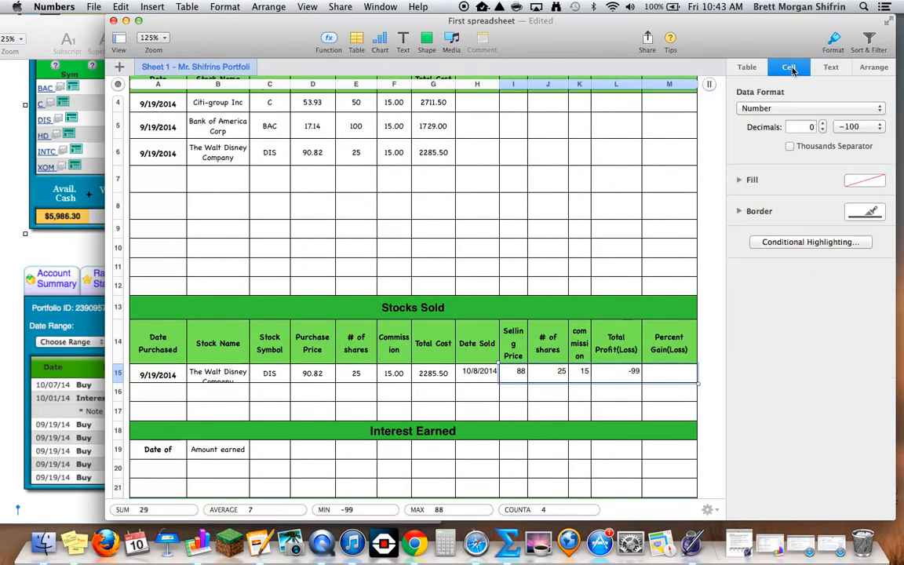
pyautogui.click(823, 124)
pyautogui.click(823, 124)
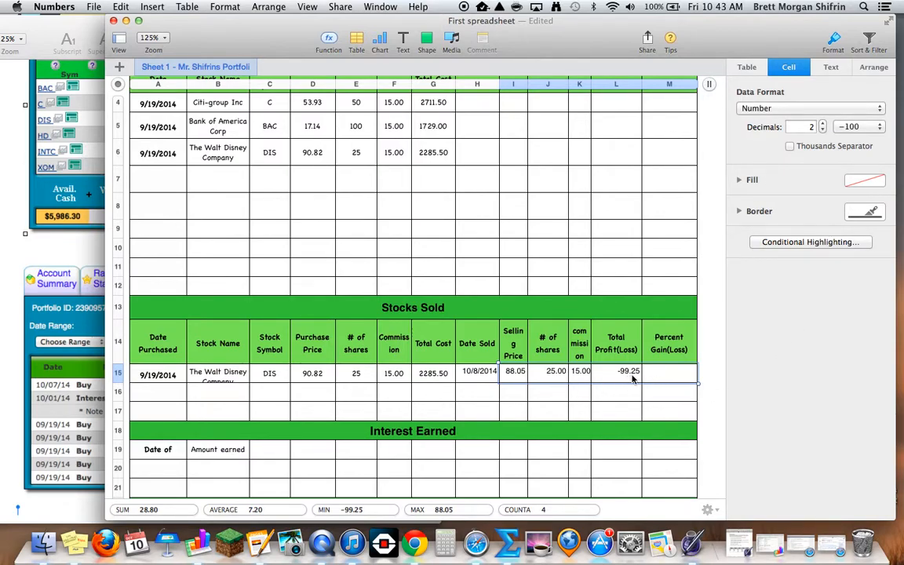
# - Enter the formula L15 ÷ G15 × 100 in Percent Gain(Loss) cell M15
pyautogui.click(656, 379)
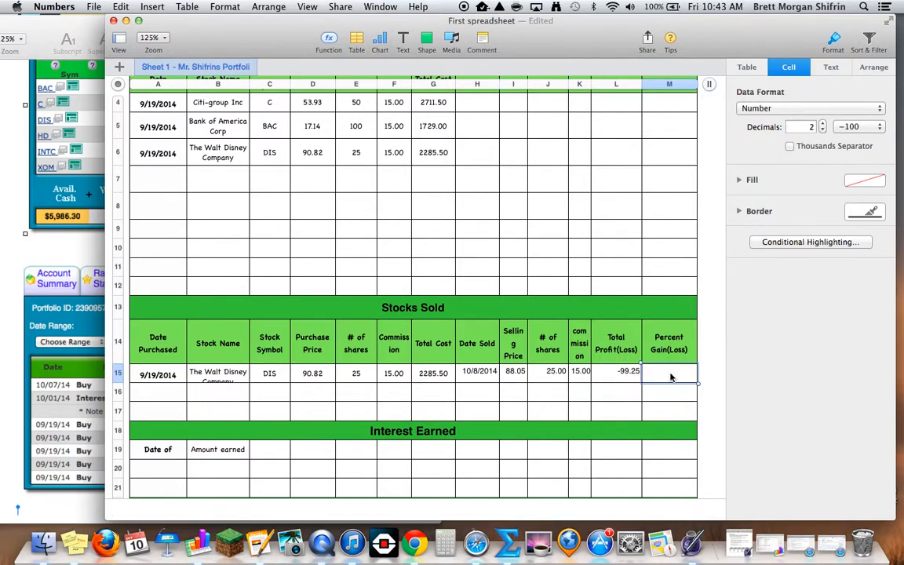
pyautogui.write('=')
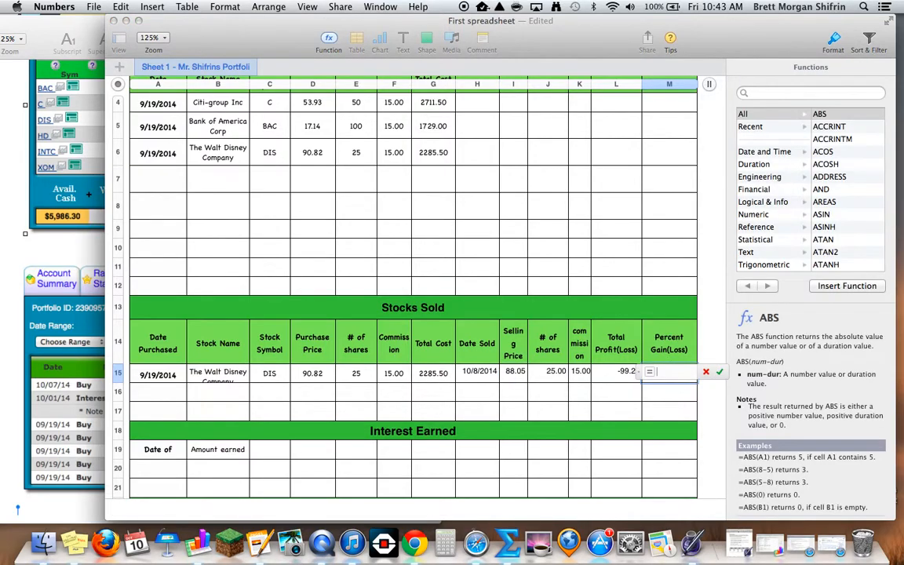
pyautogui.click(616, 376)
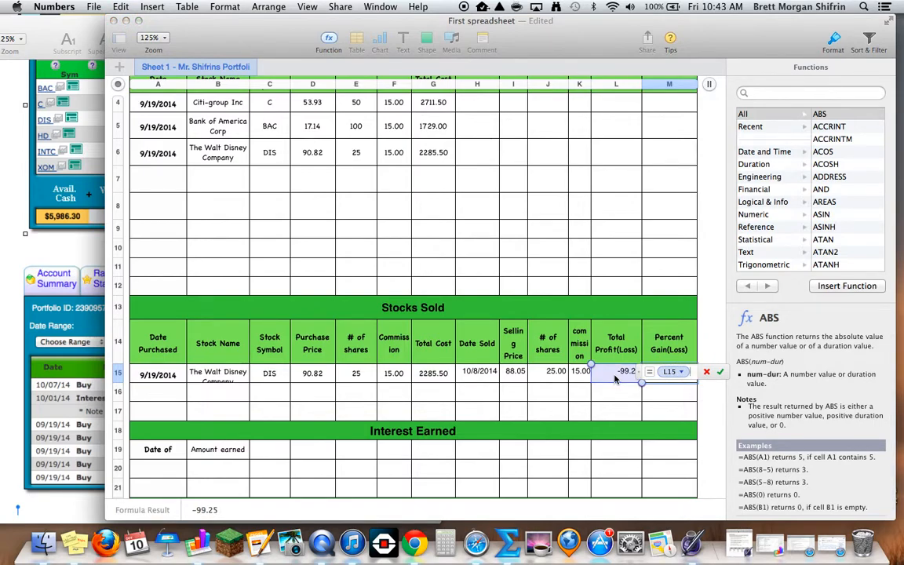
pyautogui.write('/')
pyautogui.click(432, 375)
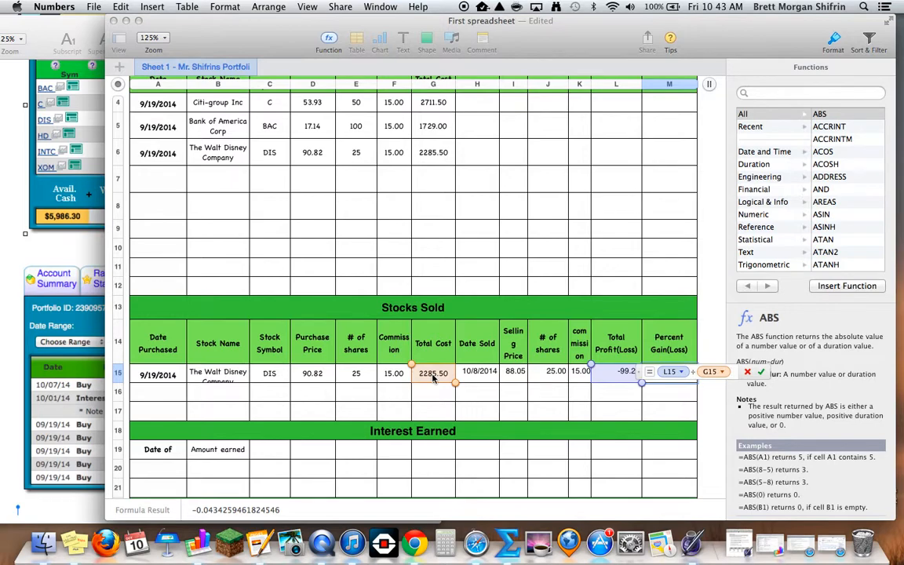
pyautogui.write('*100')
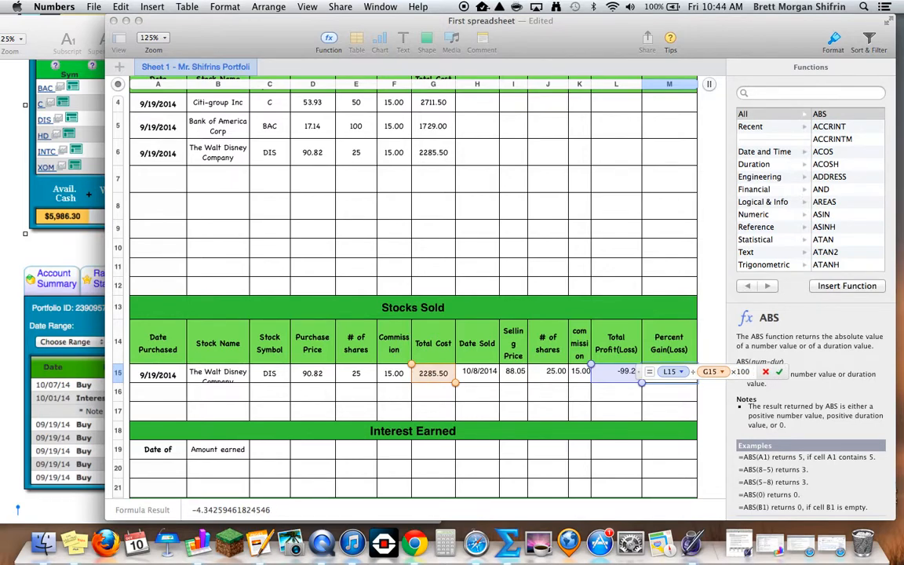
pyautogui.press('Return')
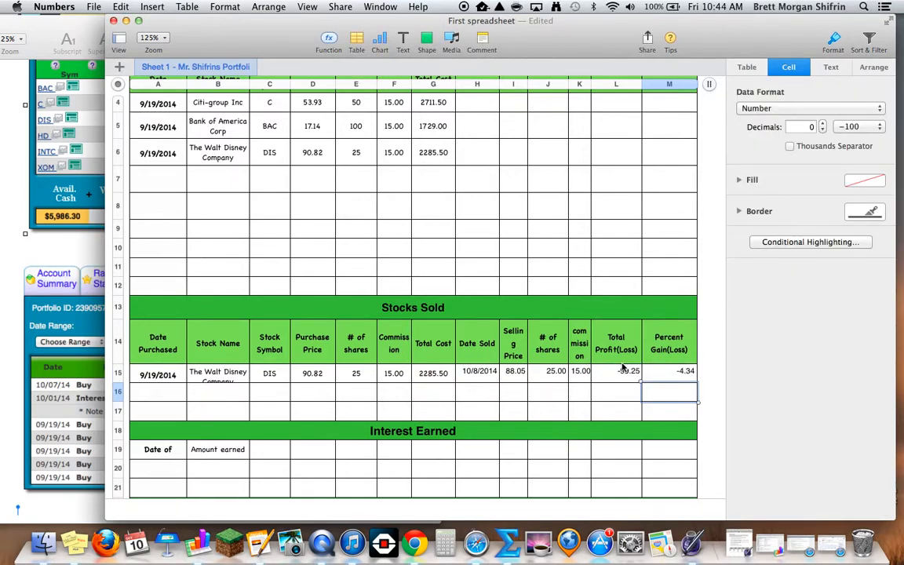
# - Center the contents of cells H15 to M15 horizontally and vertically, and heighten row 15 to fit the full stock name
pyautogui.click(473, 376)
pyautogui.keyDown('shift'); pyautogui.click(668, 383); pyautogui.keyUp('shift')
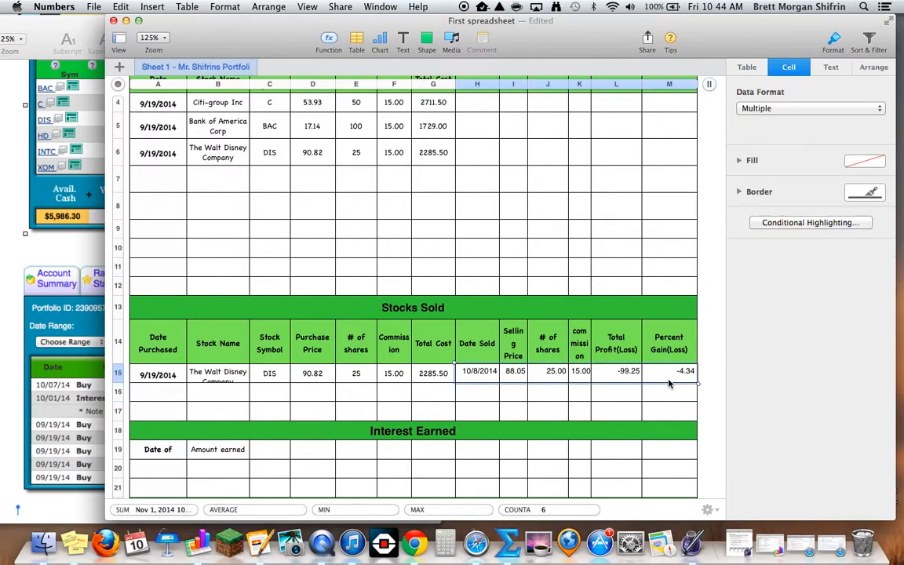
pyautogui.click(830, 67)
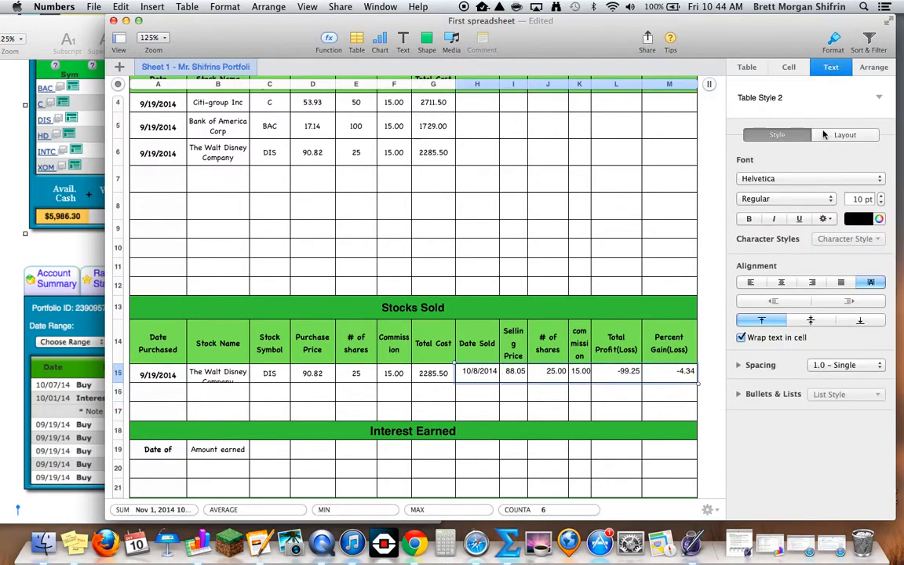
pyautogui.click(781, 282)
pyautogui.click(810, 319)
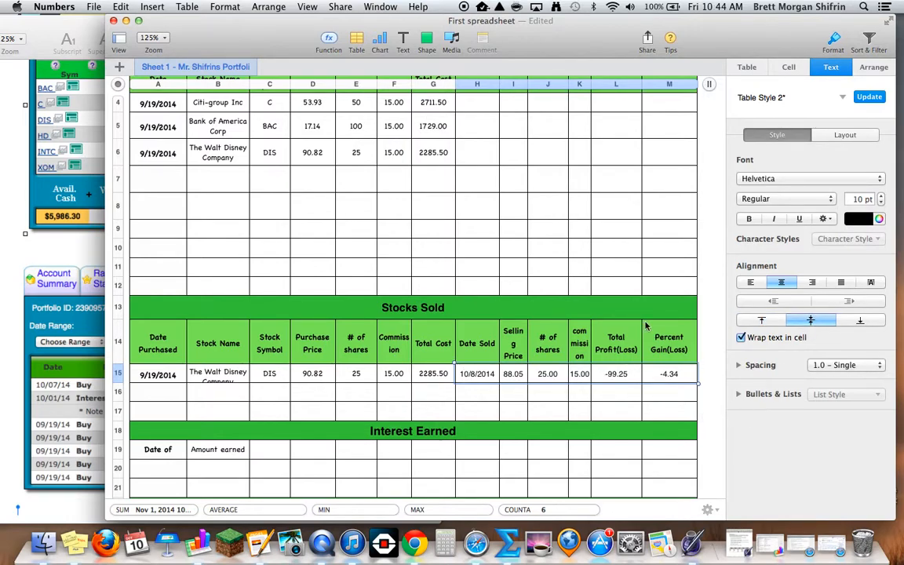
pyautogui.moveTo(604, 25); pyautogui.dragTo(720, 6)
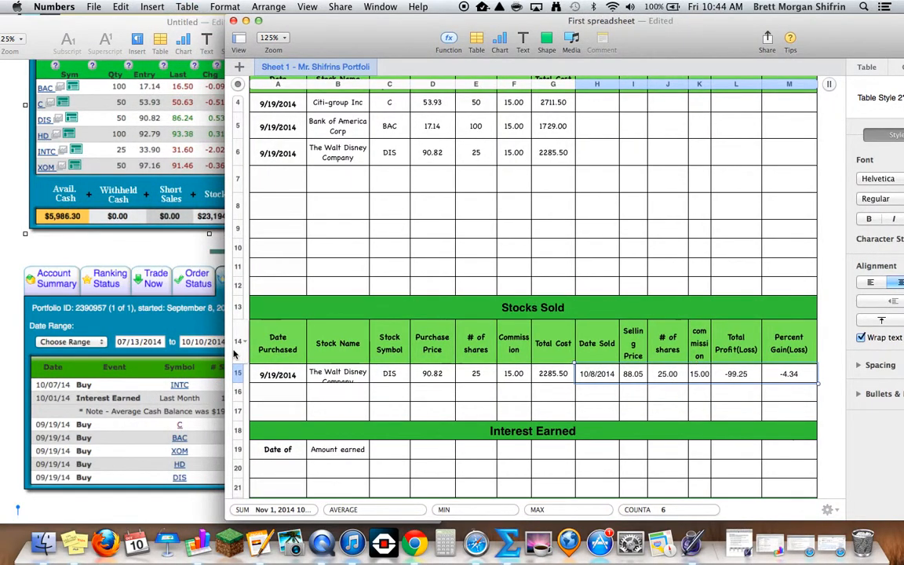
pyautogui.moveTo(237, 384); pyautogui.dragTo(237, 395)
# - Append "(Held)" to the Stock Purchased heading in row 2
pyautogui.scroll(3, 333, 228)
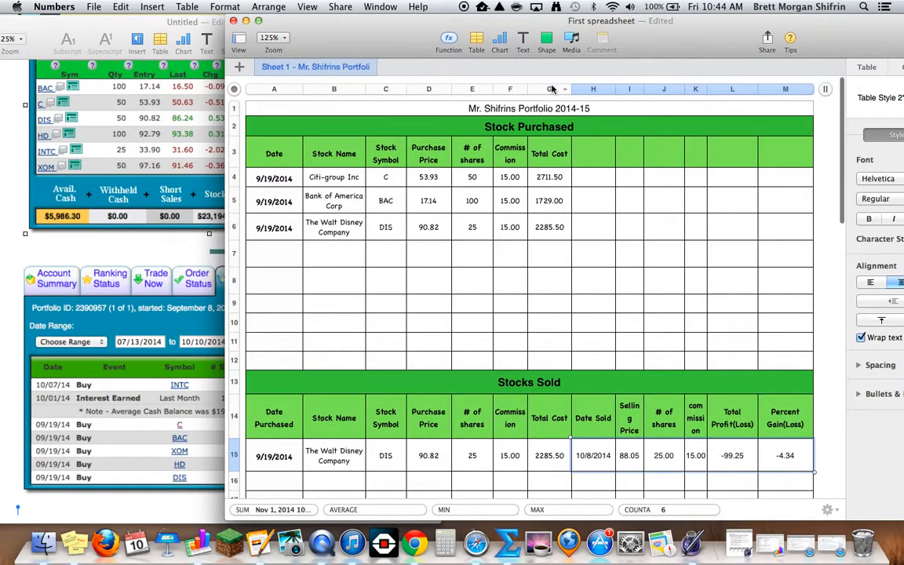
pyautogui.click(582, 130)
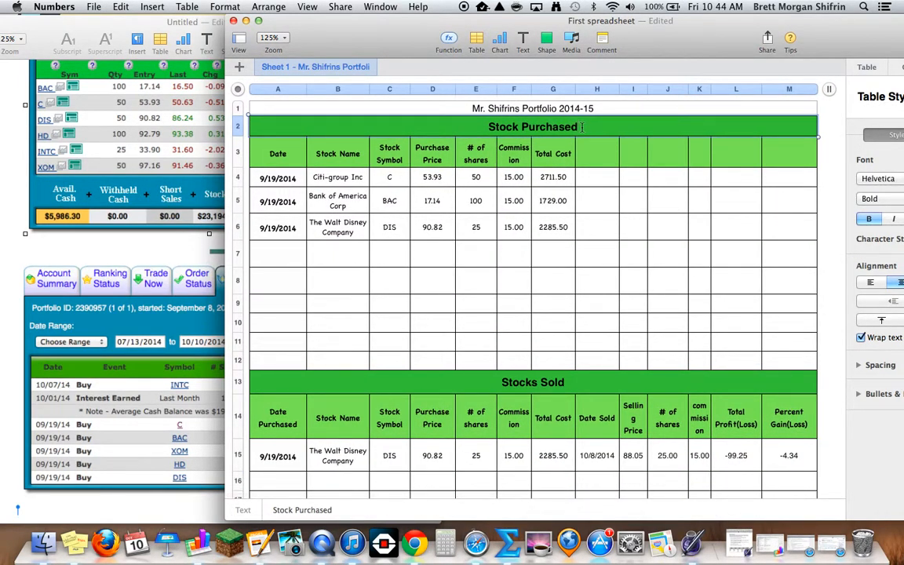
pyautogui.write('(hel')
pyautogui.press('BackSpace')
pyautogui.press('BackSpace')
pyautogui.press('BackSpace')
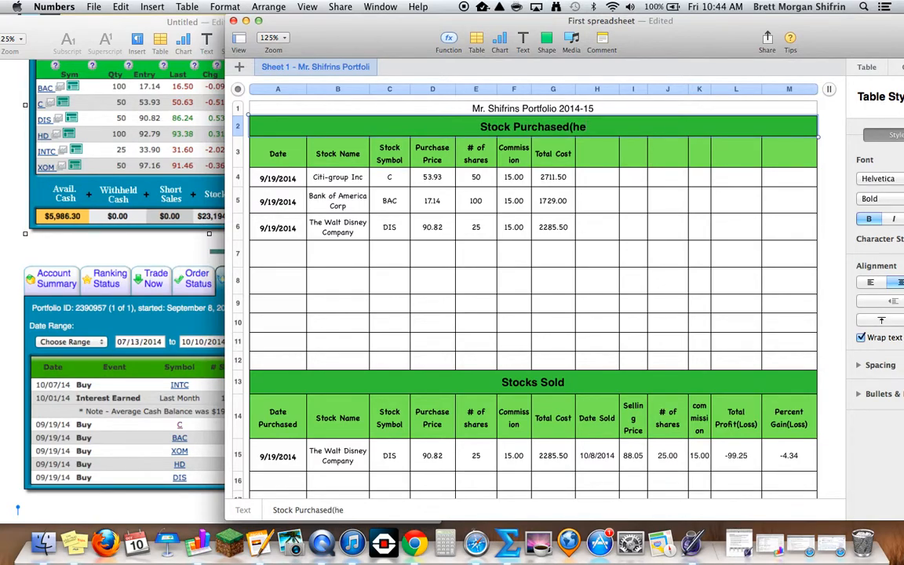
pyautogui.write('Held')
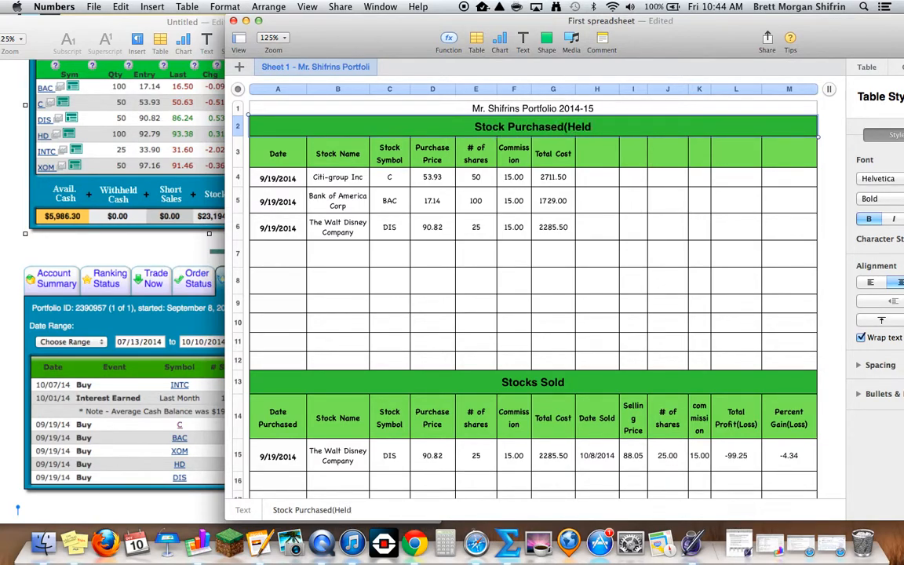
pyautogui.write(')')
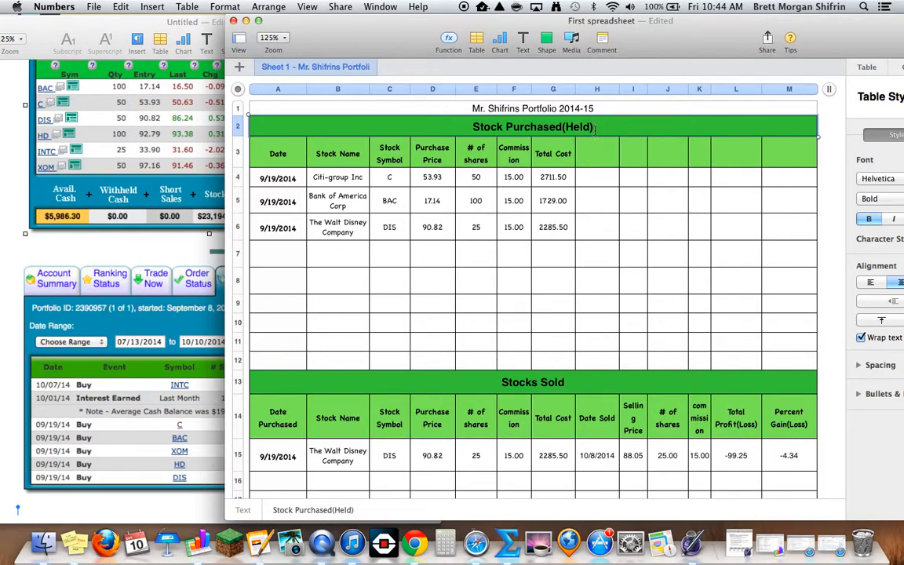
# - Replace the word in parentheses in the row 2 heading so it reads "Stock Purchased(Portfolio)"
pyautogui.press('BackSpace')
pyautogui.press('BackSpace')
pyautogui.press('BackSpace')
pyautogui.press('BackSpace')
pyautogui.press('BackSpace')
pyautogui.write('Prt')
pyautogui.press('BackSpace')
pyautogui.press('BackSpace')
pyautogui.write('ortfolio)')
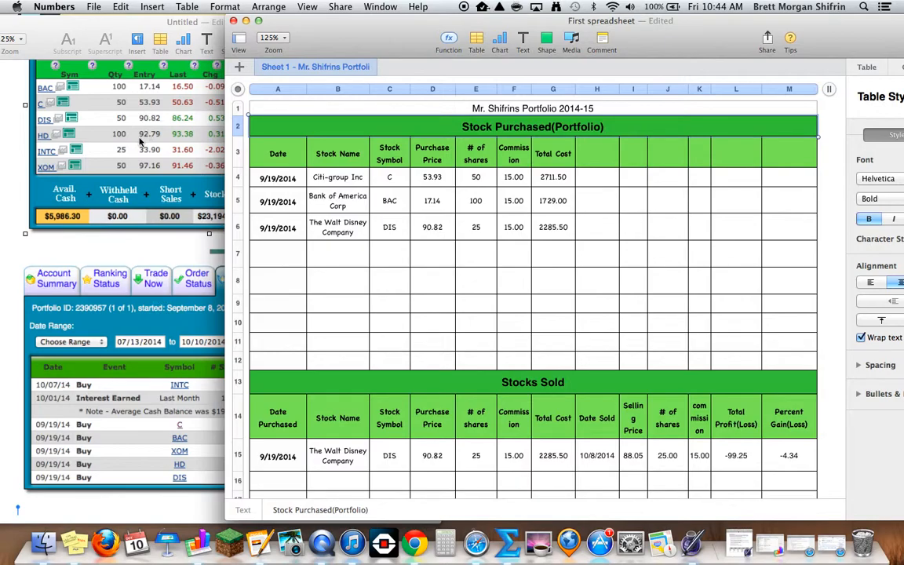
# - Record the interest payment from the trading history in row 20 with date 10/01/2014 and amount 12.30
pyautogui.click(510, 303)
pyautogui.scroll(-5, 504, 311)
pyautogui.scroll(-3, 504, 310)
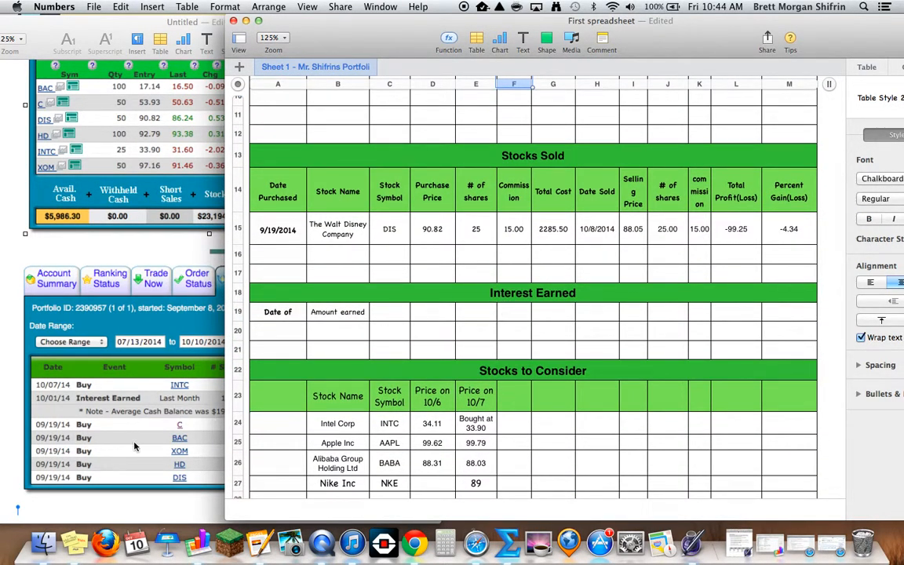
pyautogui.moveTo(319, 19); pyautogui.dragTo(498, 19)
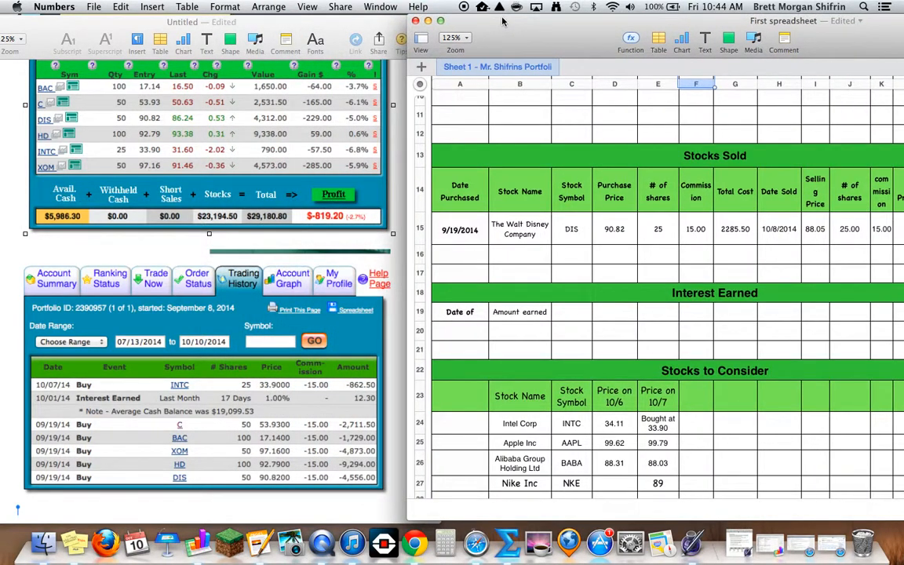
pyautogui.click(466, 333)
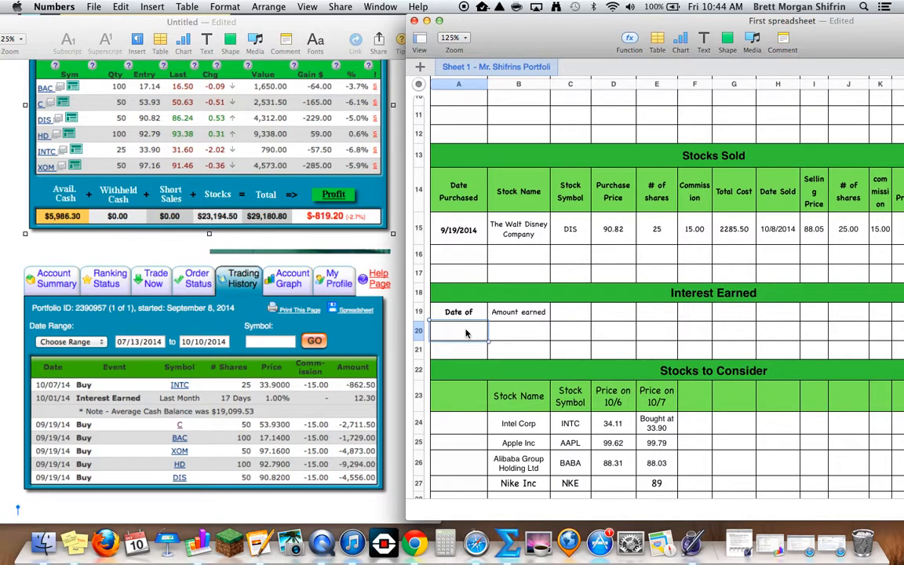
pyautogui.write('10/01/2014')
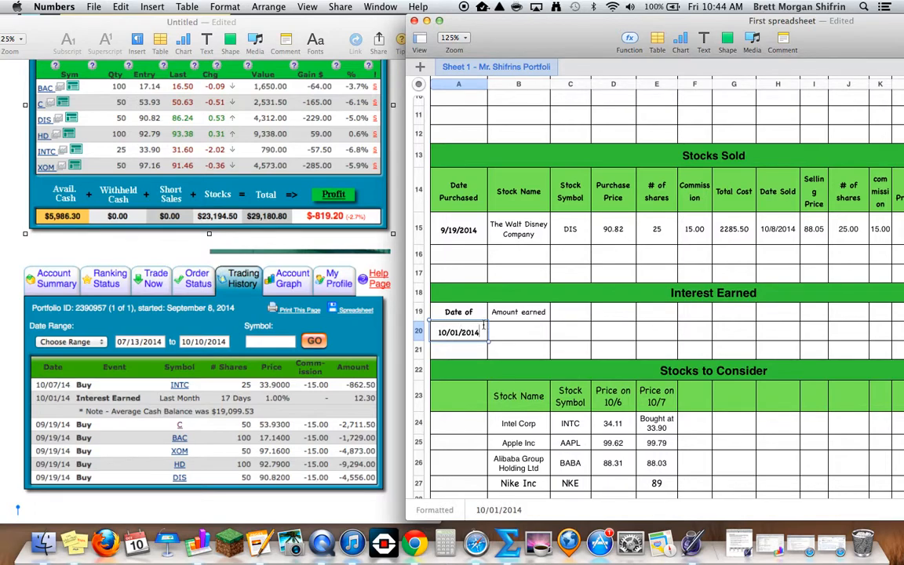
pyautogui.click(514, 339)
pyautogui.write('12.30')
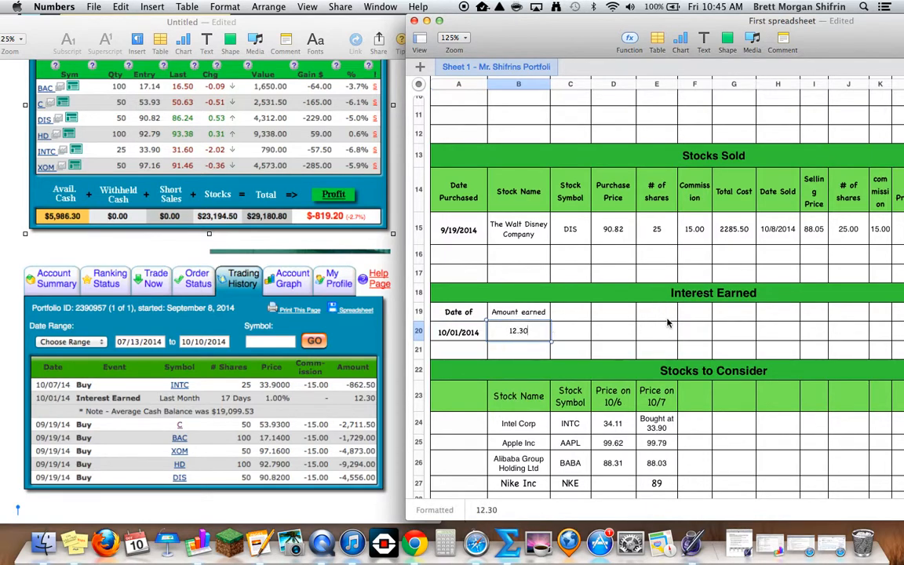
# - Format Nike's 10/7 price in cell E27 to show two decimals
pyautogui.scroll(-3, 668, 323)
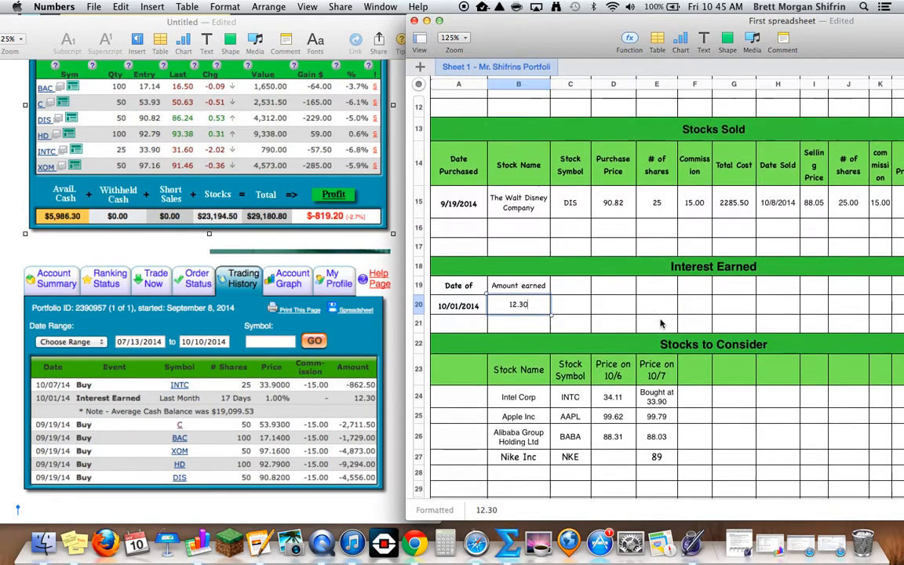
pyautogui.scroll(-2, 662, 322)
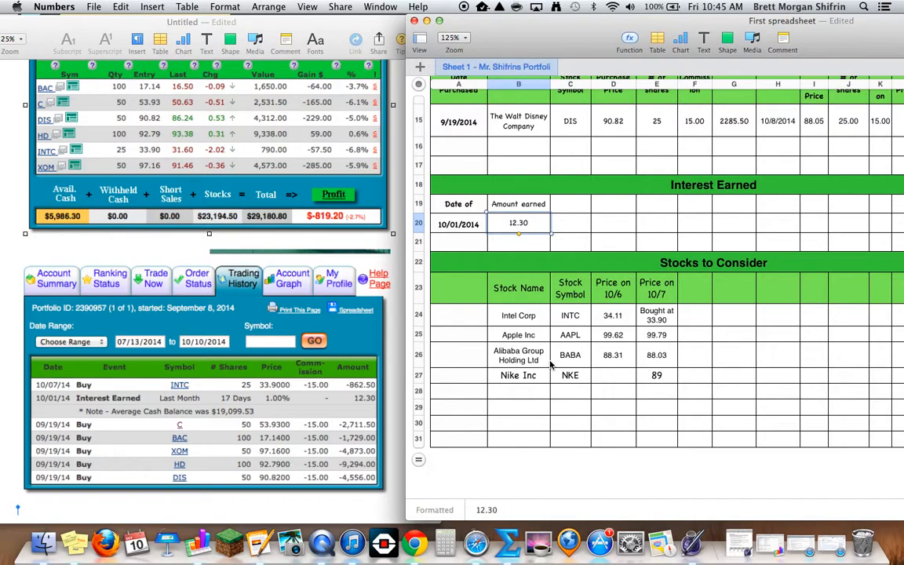
pyautogui.click(656, 375)
pyautogui.moveTo(823, 39); pyautogui.dragTo(525, 21)
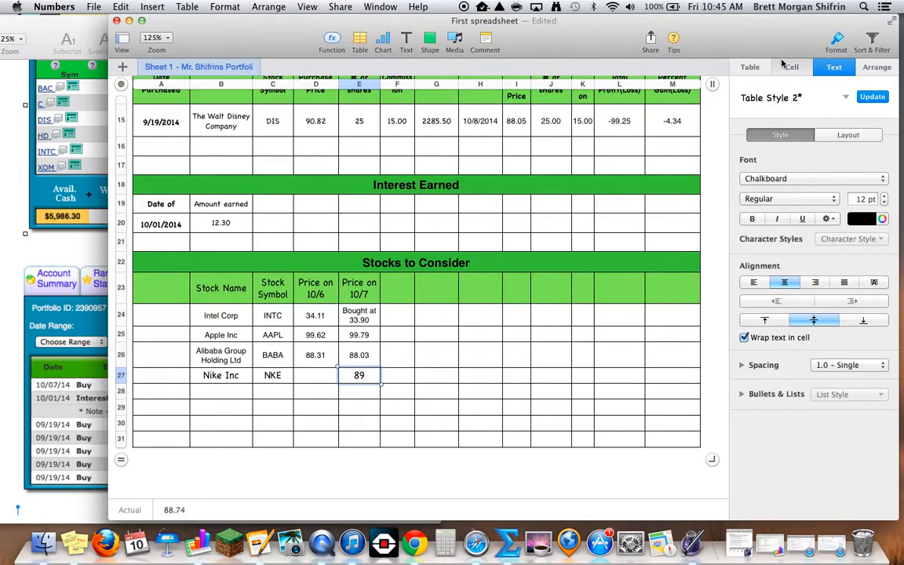
pyautogui.click(790, 67)
pyautogui.click(825, 124)
pyautogui.click(825, 124)
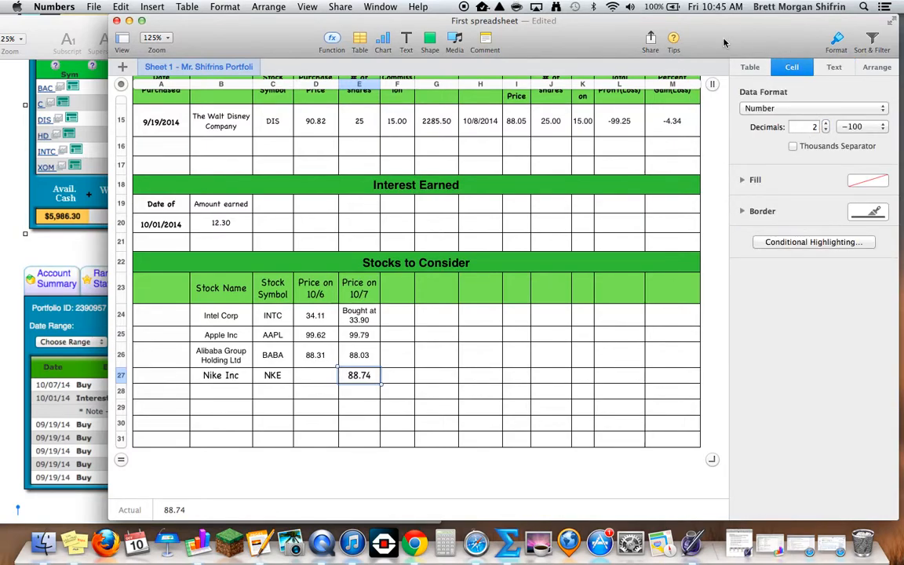
# - Add the header "Price on Friday 10/10" in cell F23 and heighten row 23 to fit it
pyautogui.click(400, 292)
pyautogui.write('Price on F')
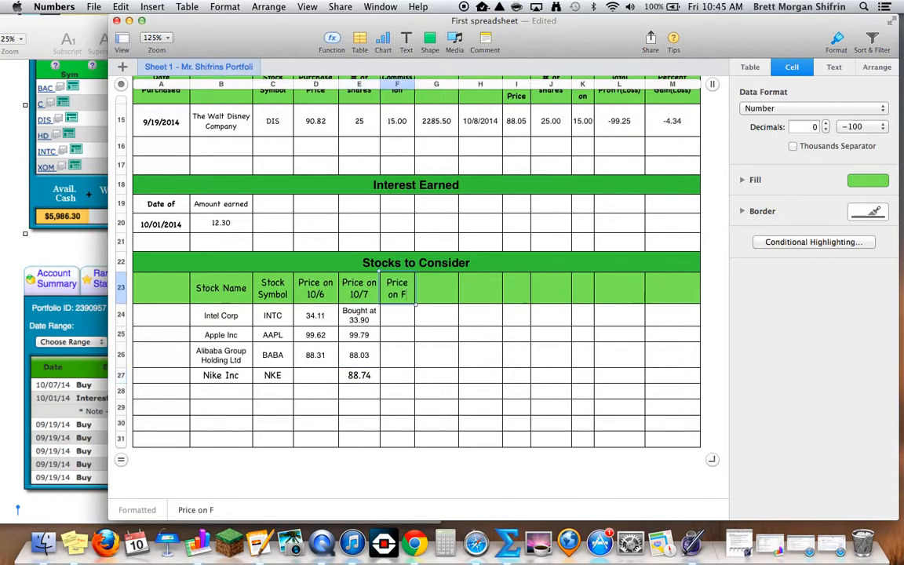
pyautogui.write('riday 10/')
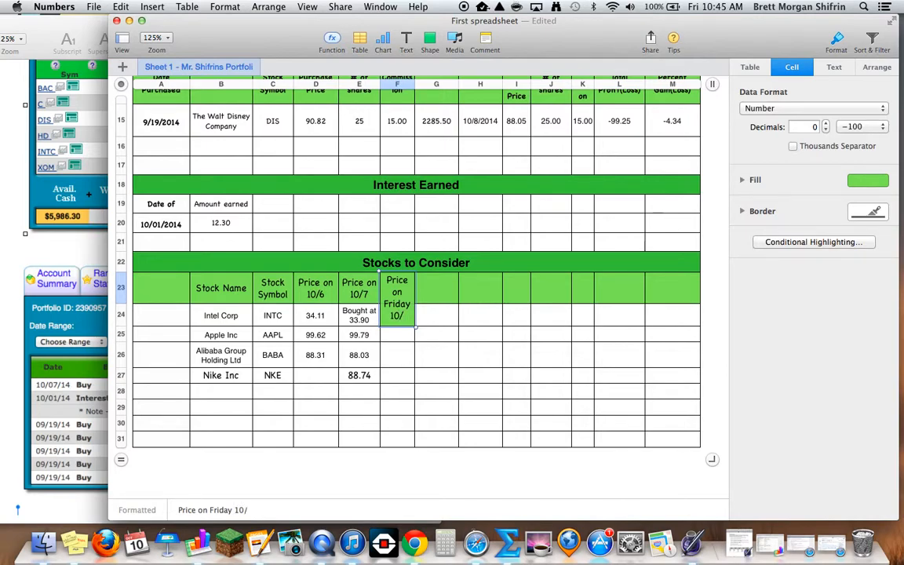
pyautogui.write('10')
pyautogui.press('Return')
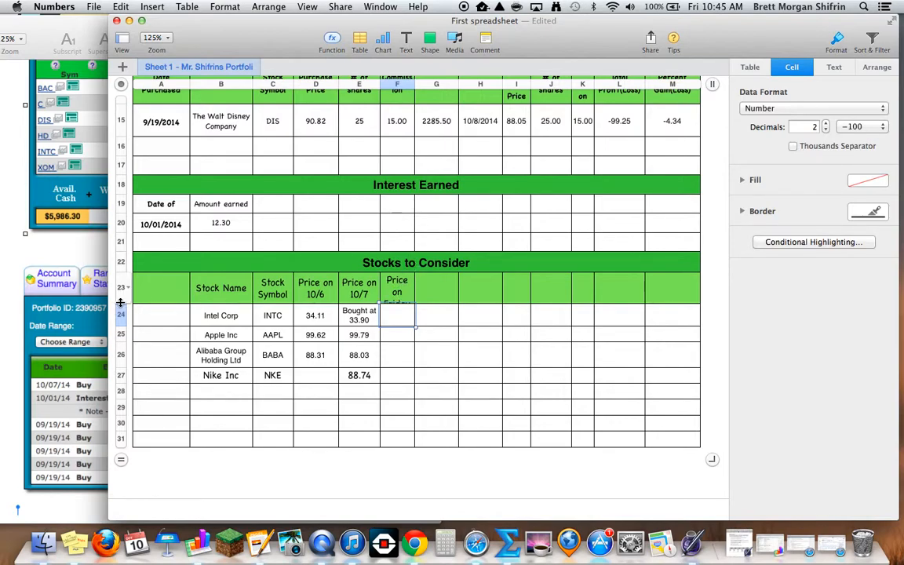
pyautogui.moveTo(121, 303); pyautogui.dragTo(119, 323)
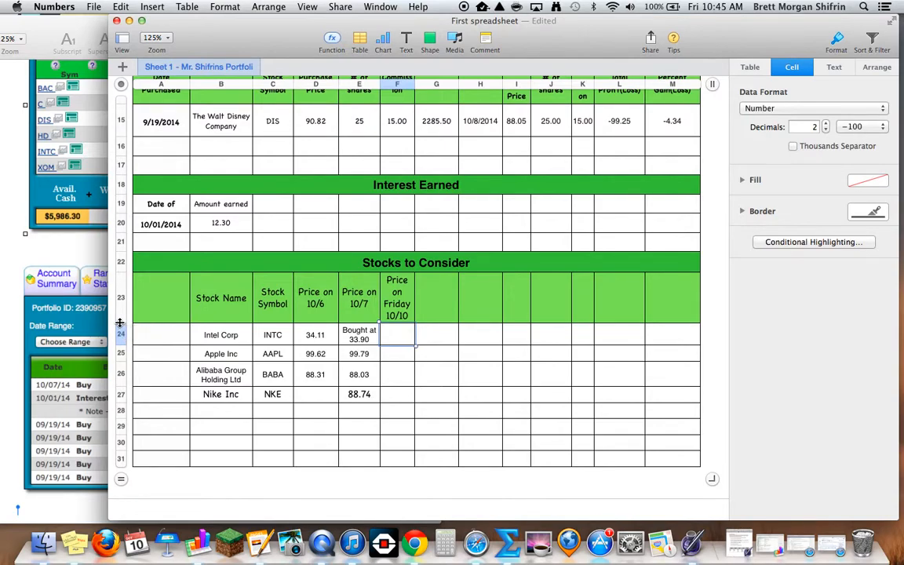
# - Switch to Safari, look up Apple Inc. (AAPL) in Google Finance, and place the quote beside the spreadsheet
pyautogui.click(368, 341)
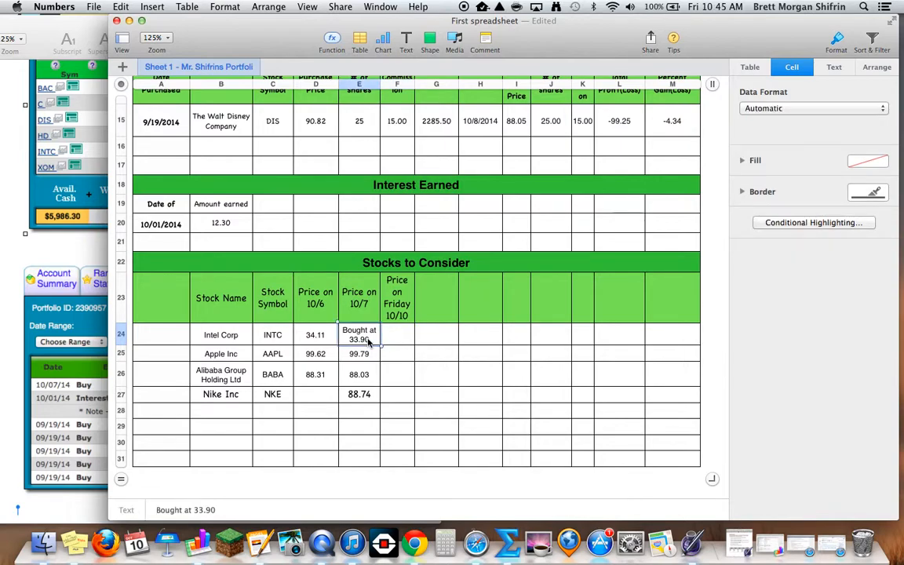
pyautogui.click(226, 336)
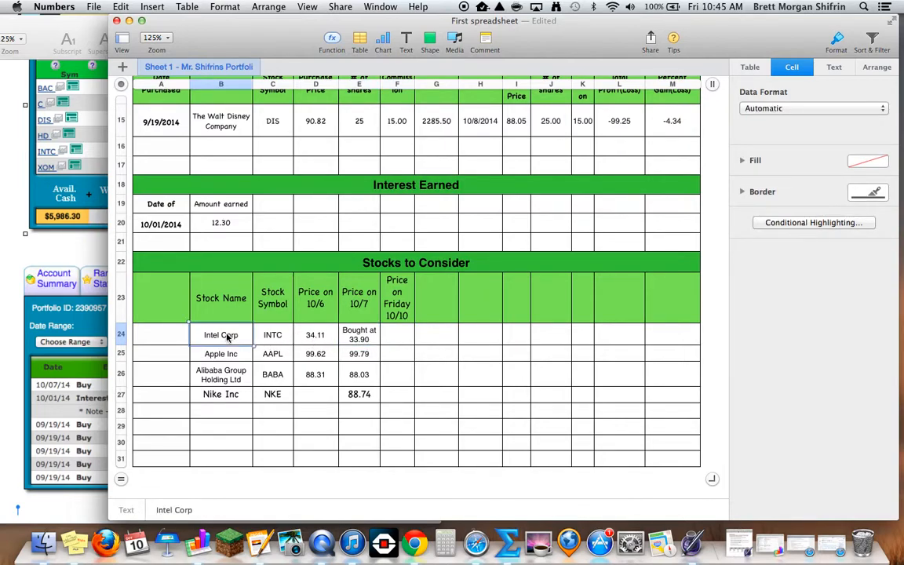
pyautogui.click(393, 356)
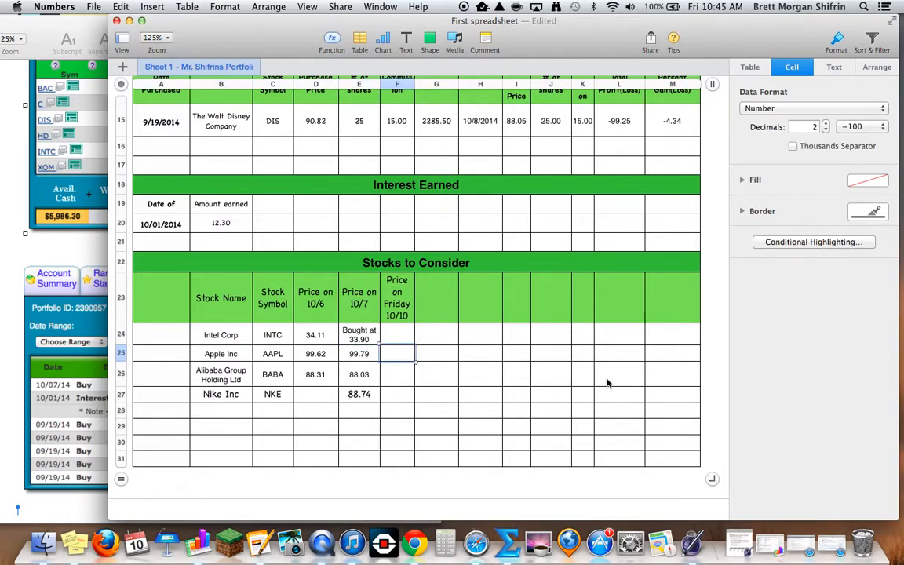
pyautogui.moveTo(767, 41); pyautogui.dragTo(656, 33)
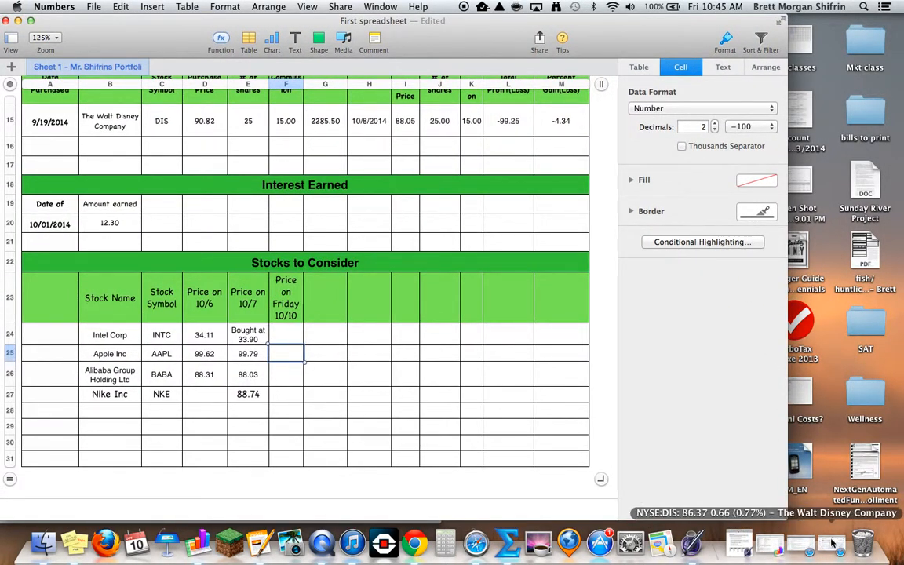
pyautogui.click(833, 543)
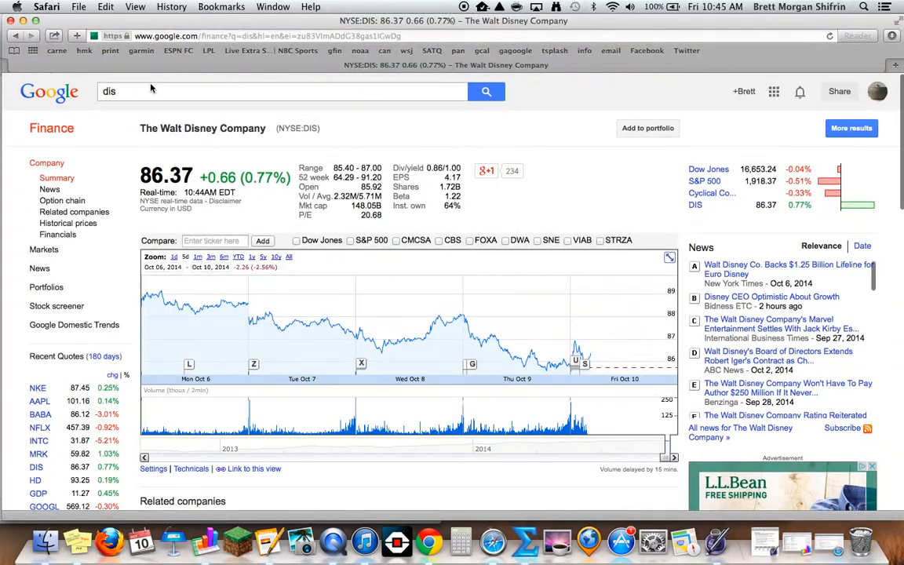
pyautogui.click(133, 92)
pyautogui.write('Apple')
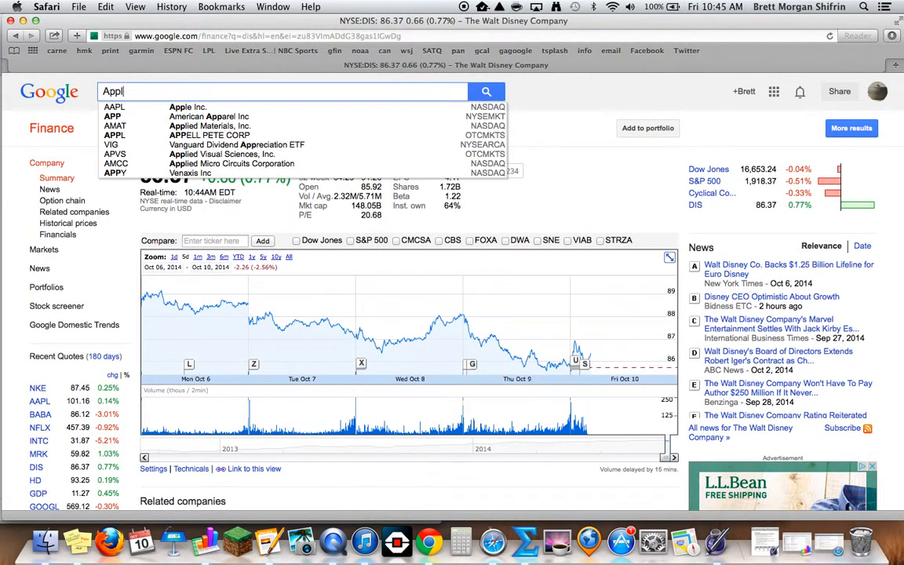
pyautogui.click(181, 109)
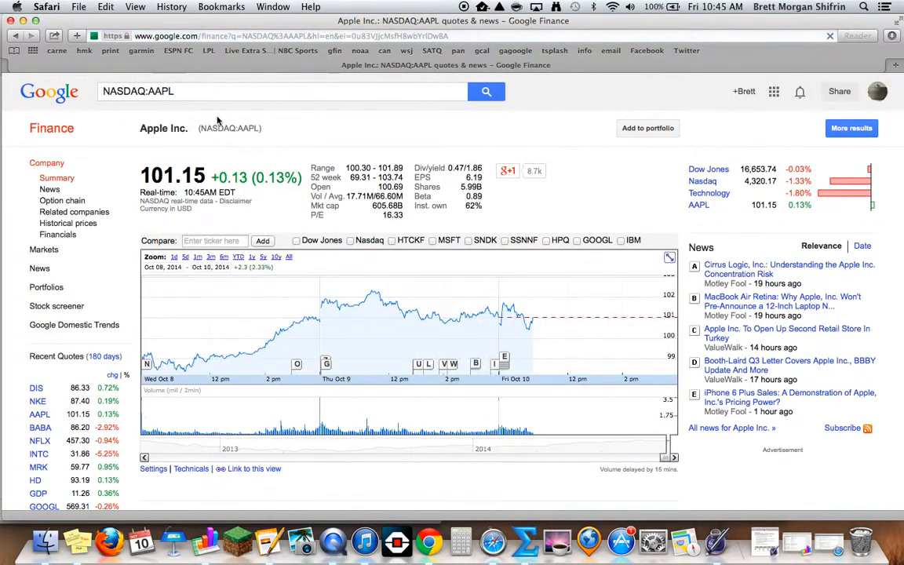
pyautogui.moveTo(186, 26); pyautogui.dragTo(601, 25)
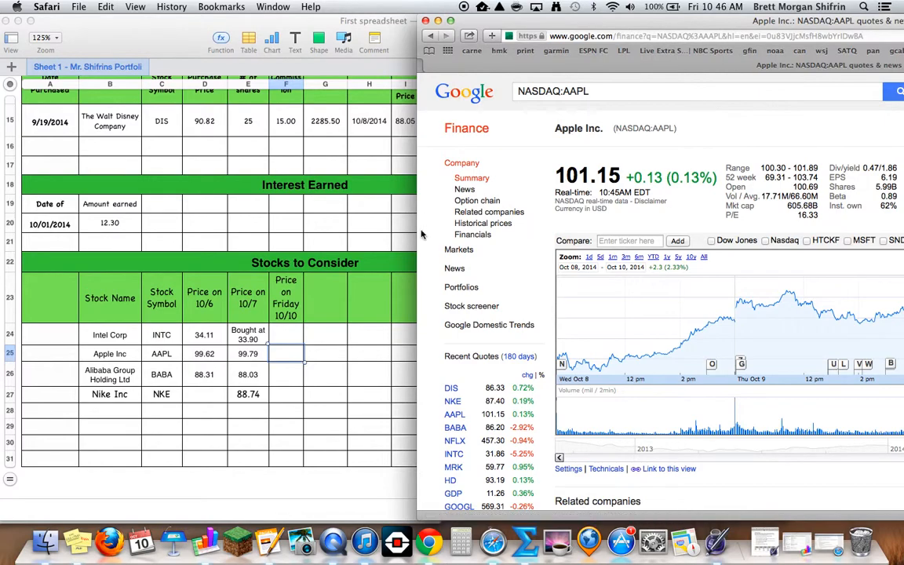
# - Enter 101.15 as Apple's Friday 10/10 price in cell F25 of the spreadsheet in Numbers
pyautogui.click(282, 354)
pyautogui.write('101.15')
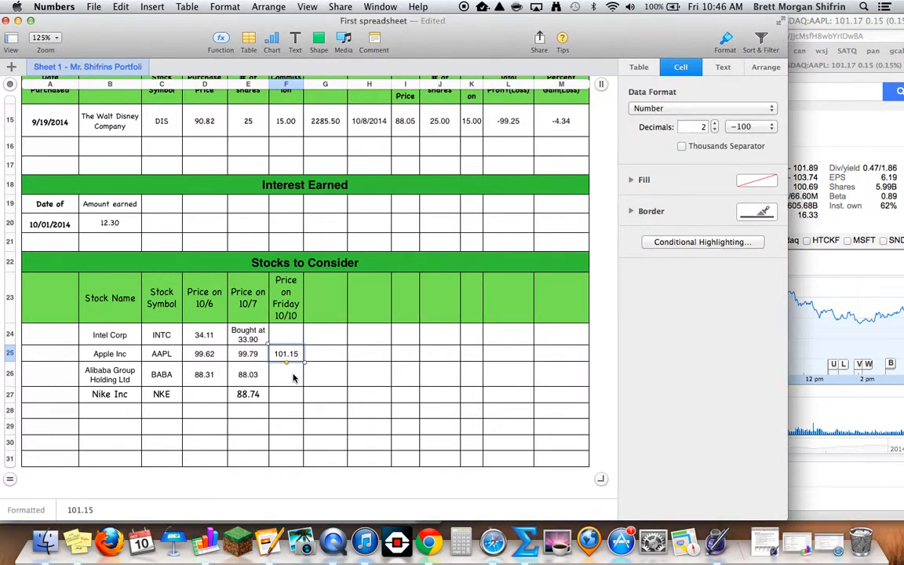
pyautogui.press('Return')
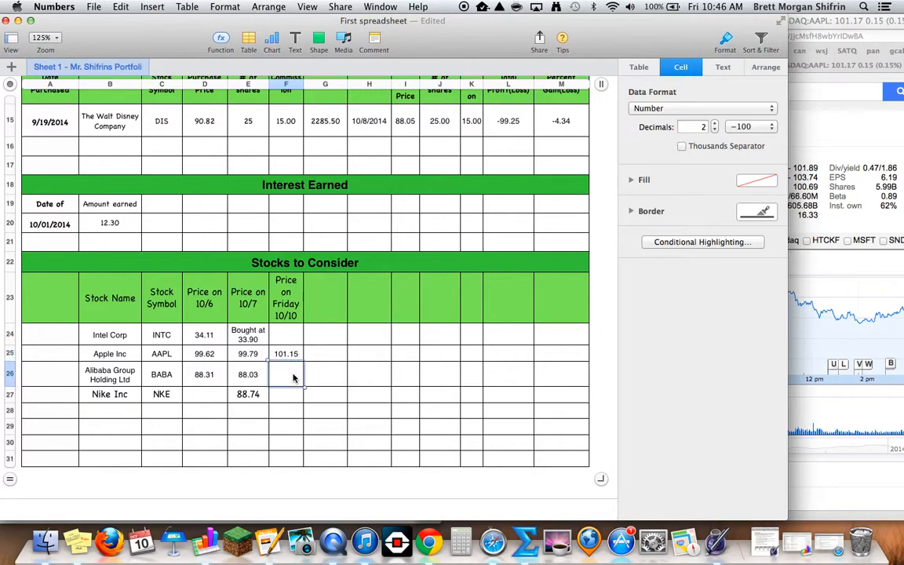
# - Switch to Safari and look up Alibaba's stock quote (BABA) in Google Finance
pyautogui.click(867, 270)
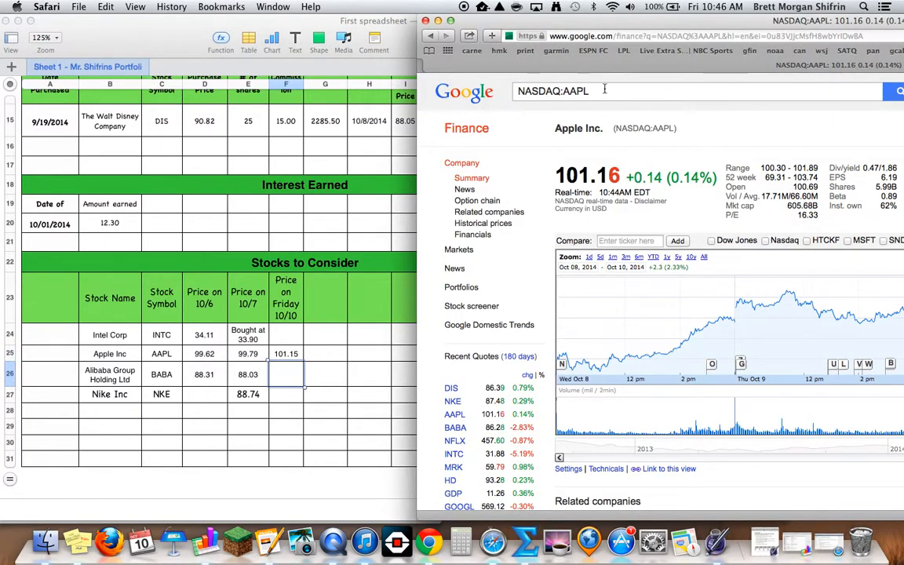
pyautogui.moveTo(601, 93); pyautogui.dragTo(488, 92)
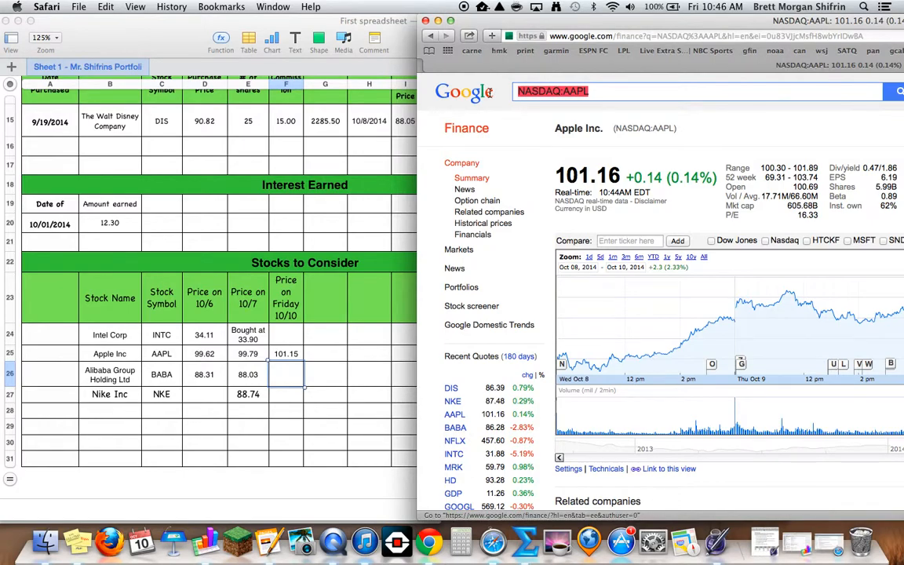
pyautogui.write('bba')
pyautogui.write('aba')
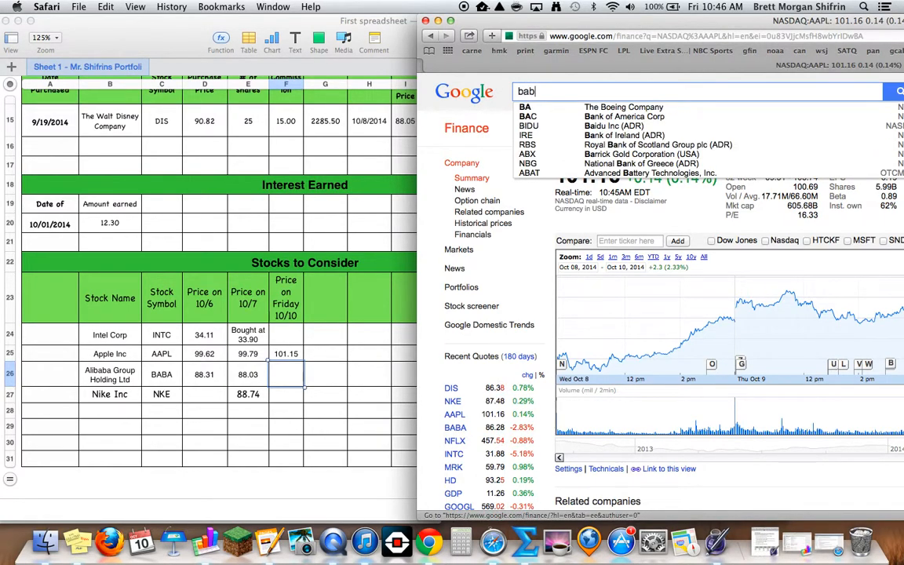
pyautogui.press('Return')
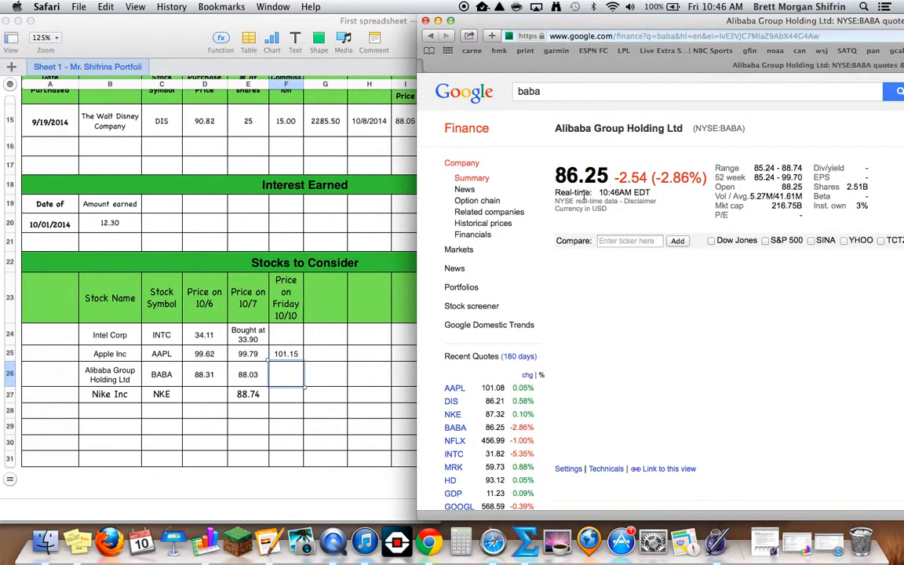
# - Enter 86.25 as Alibaba's Friday 10/10 price in cell F26 of the Numbers spreadsheet
pyautogui.click(288, 377)
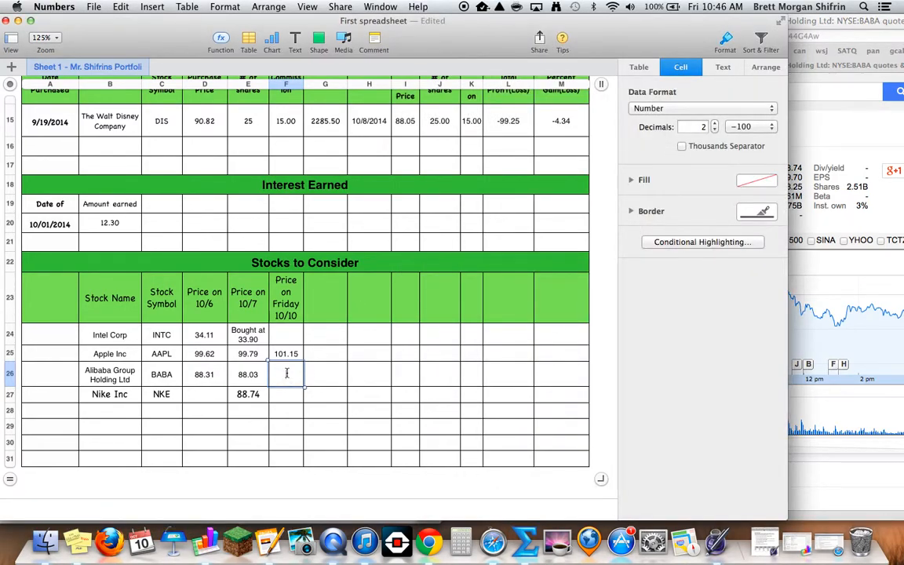
pyautogui.write('86.25')
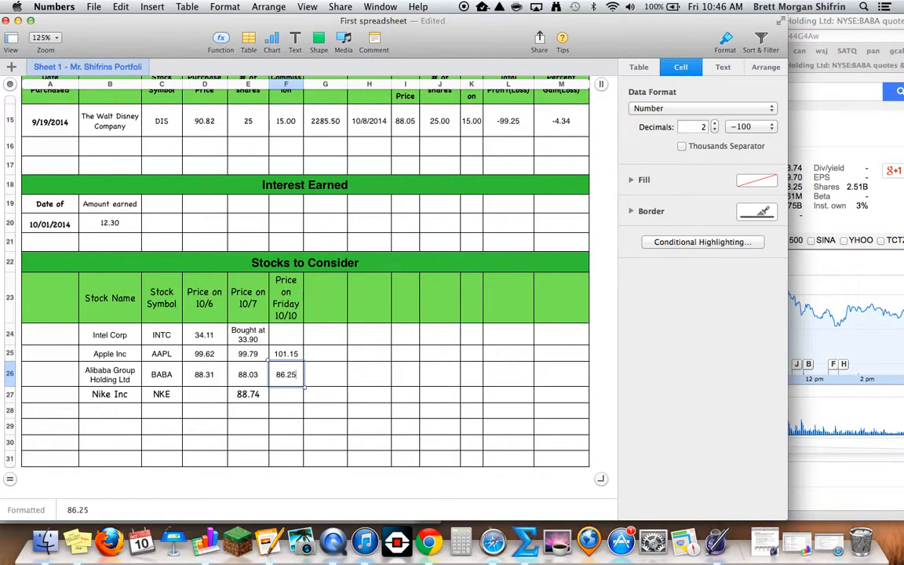
pyautogui.click(298, 396)
# - Look up Nike's quote (NKE) in Google Finance in Safari and enter 87.37 as its Friday 10/10 price in cell F27 in Numbers
pyautogui.click(802, 245)
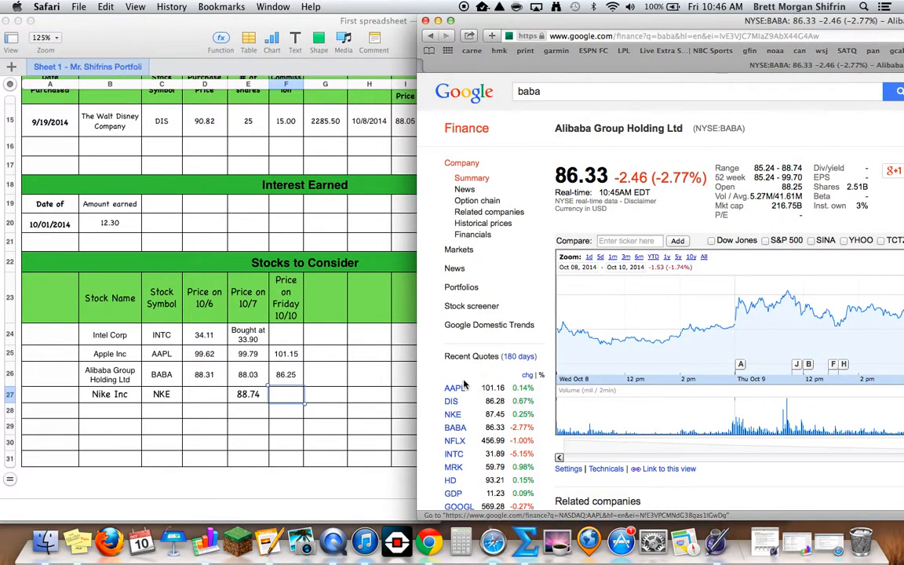
pyautogui.click(452, 414)
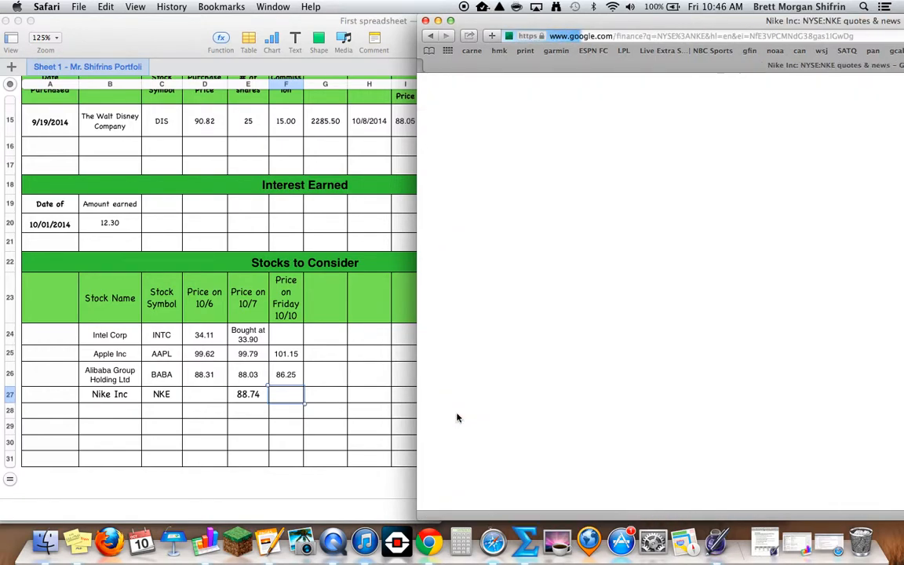
pyautogui.click(283, 393)
pyautogui.write('87.37')
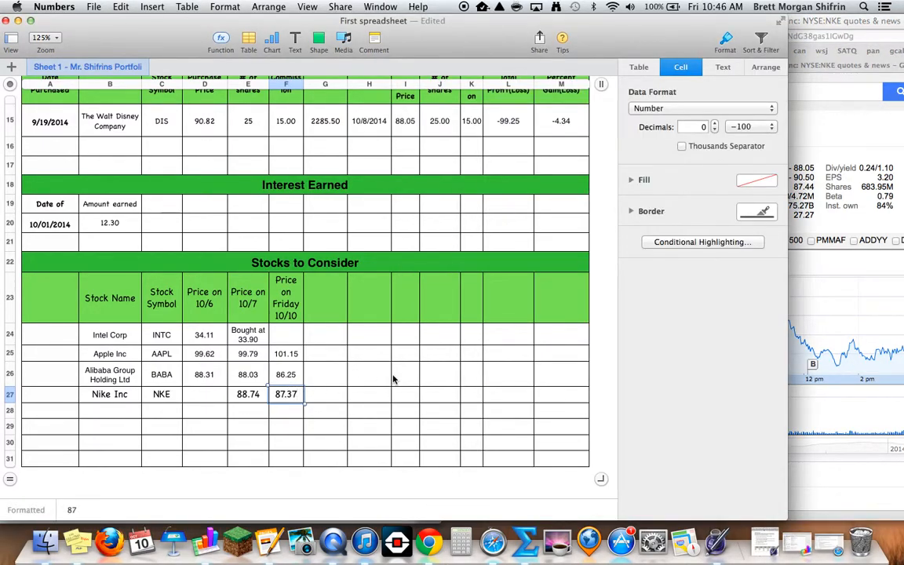
pyautogui.press('Return')
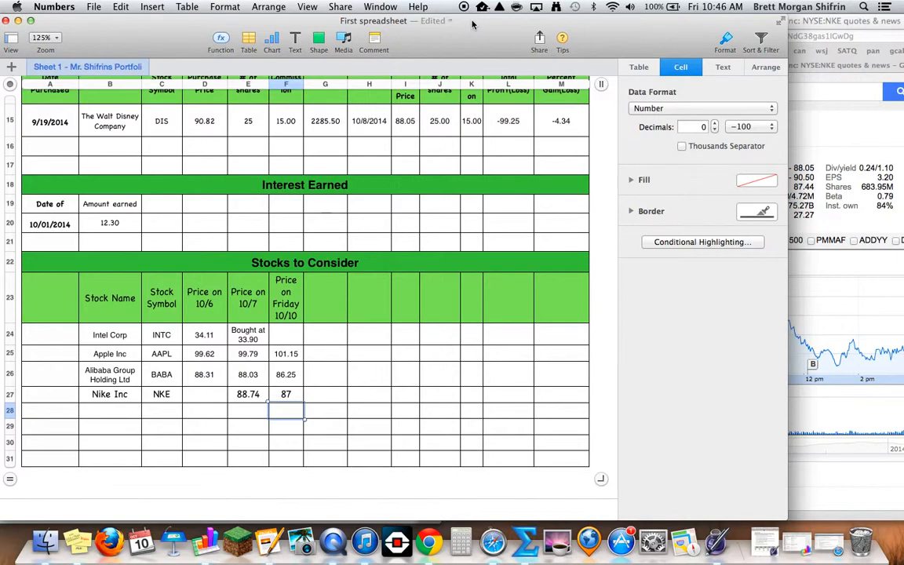
# - Export the spreadsheet as a PDF named "First spreadsheet" to the Desktop
pyautogui.moveTo(473, 25); pyautogui.dragTo(607, 25)
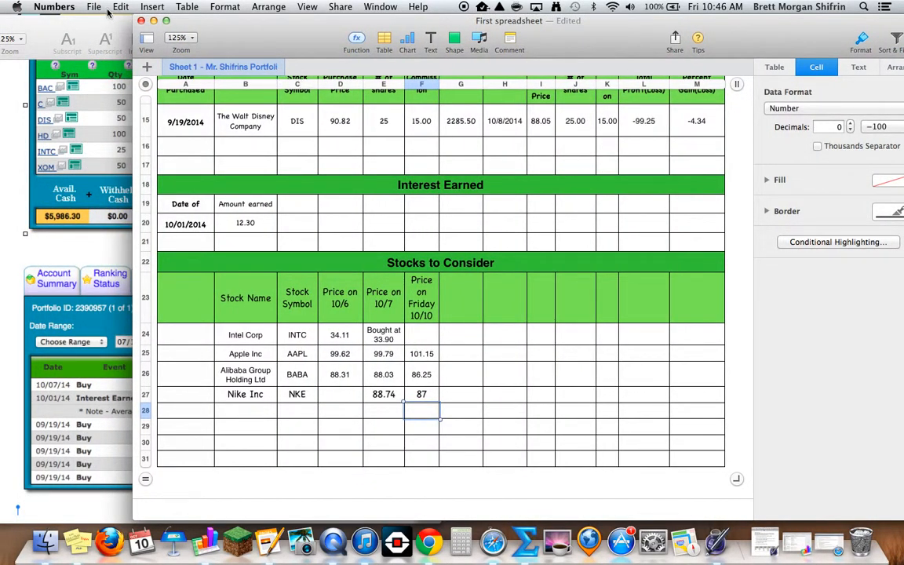
pyautogui.click(93, 7)
pyautogui.moveTo(115, 135)
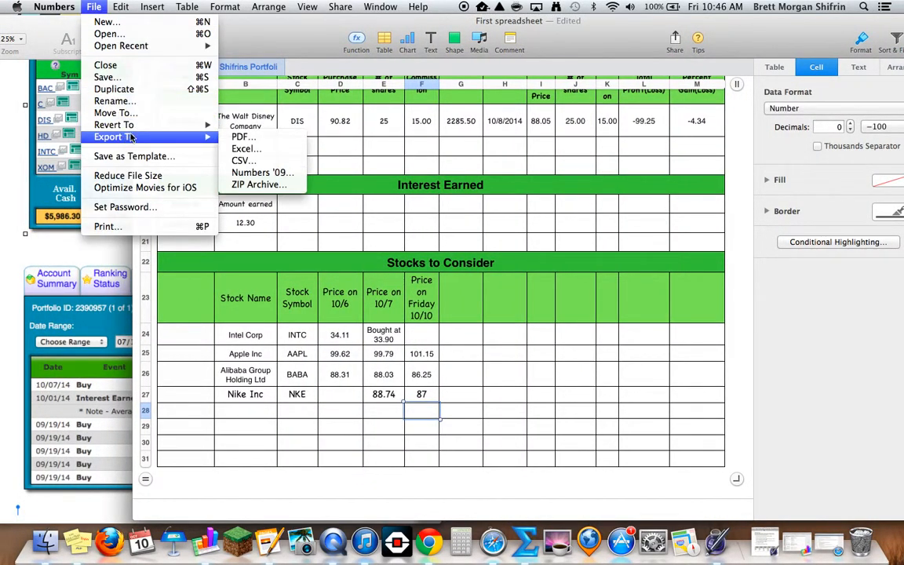
pyautogui.click(241, 137)
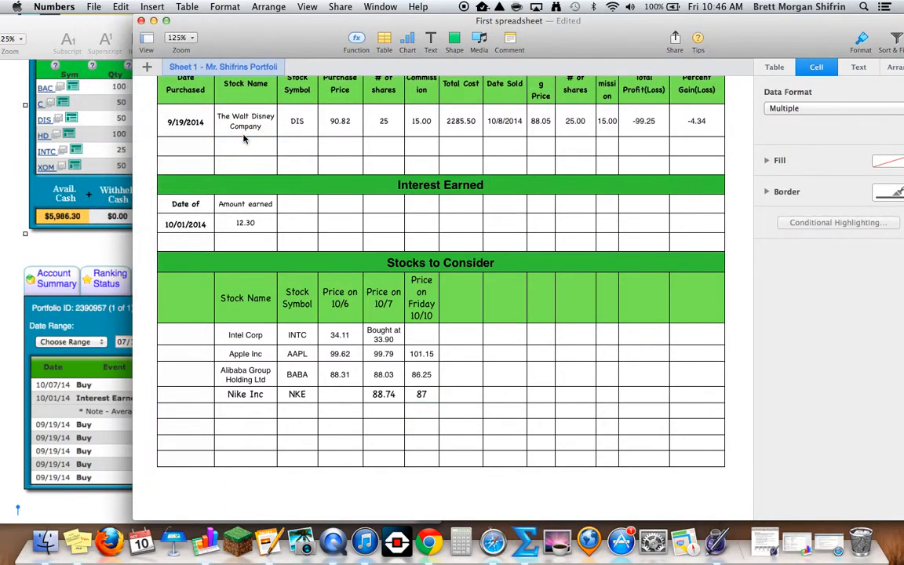
pyautogui.click(688, 189)
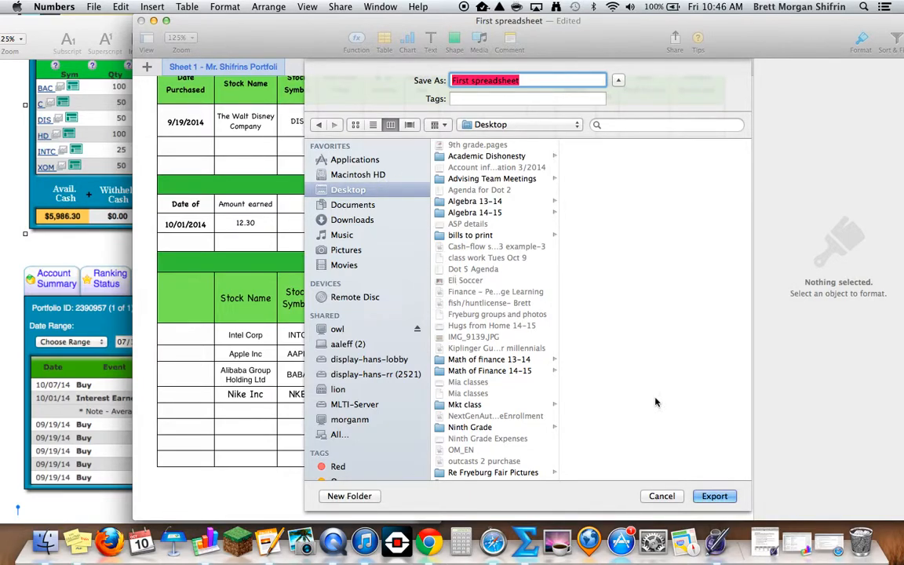
pyautogui.click(716, 496)
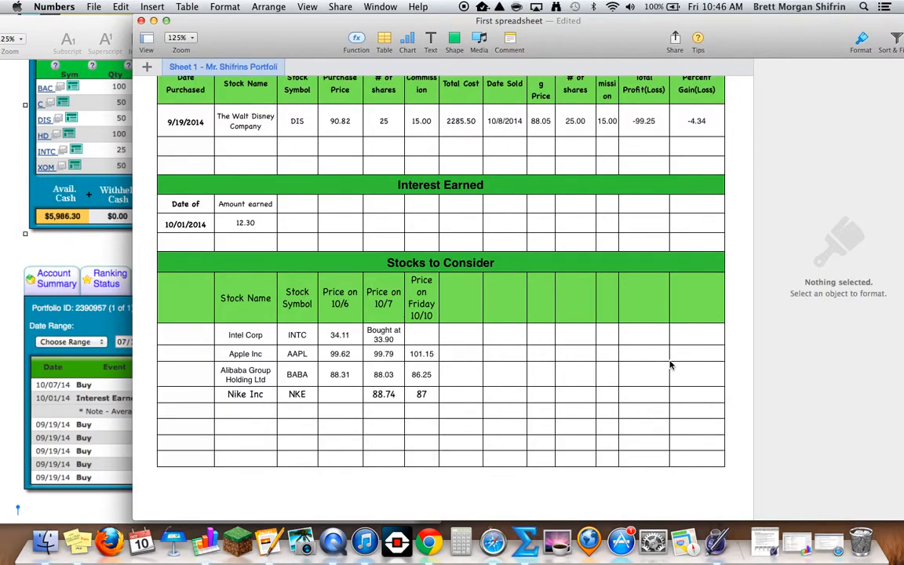
# - Review the spreadsheet's sections and move its window aside to compare it with the document showing the real-time quotes and trading history
pyautogui.scroll(10, 669, 364)
pyautogui.scroll(2, 669, 365)
pyautogui.scroll(-3, 670, 365)
pyautogui.scroll(-6, 669, 365)
pyautogui.scroll(8, 670, 365)
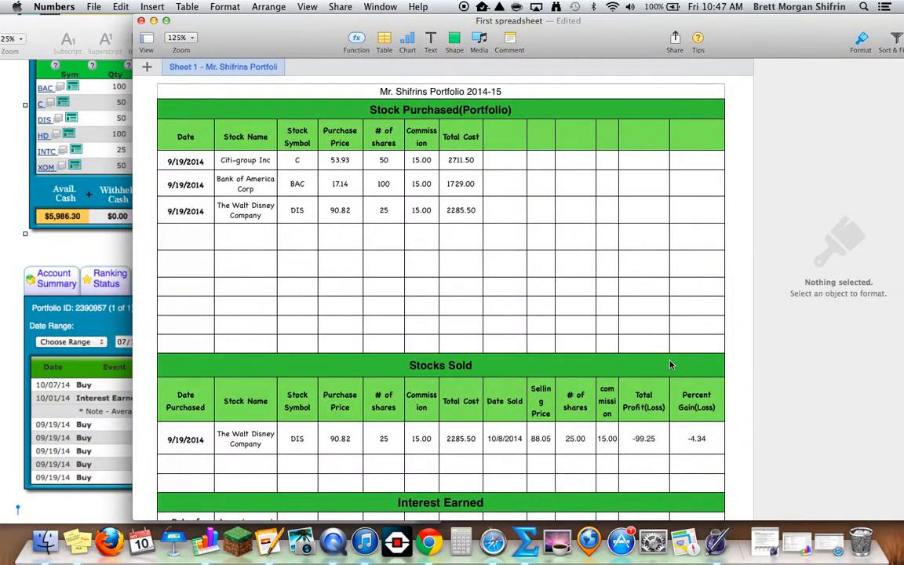
pyautogui.moveTo(303, 24); pyautogui.dragTo(600, 24)
pyautogui.scroll(3, 352, 228)
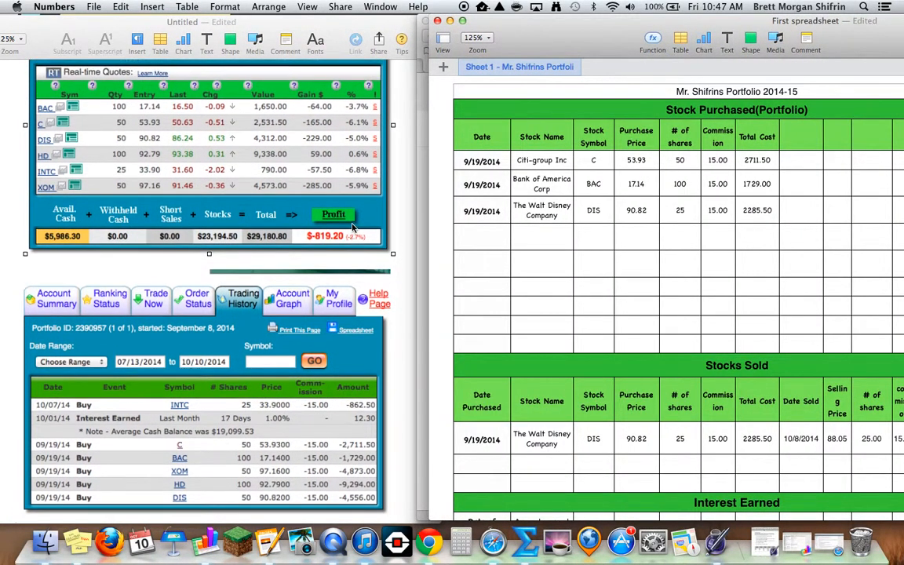